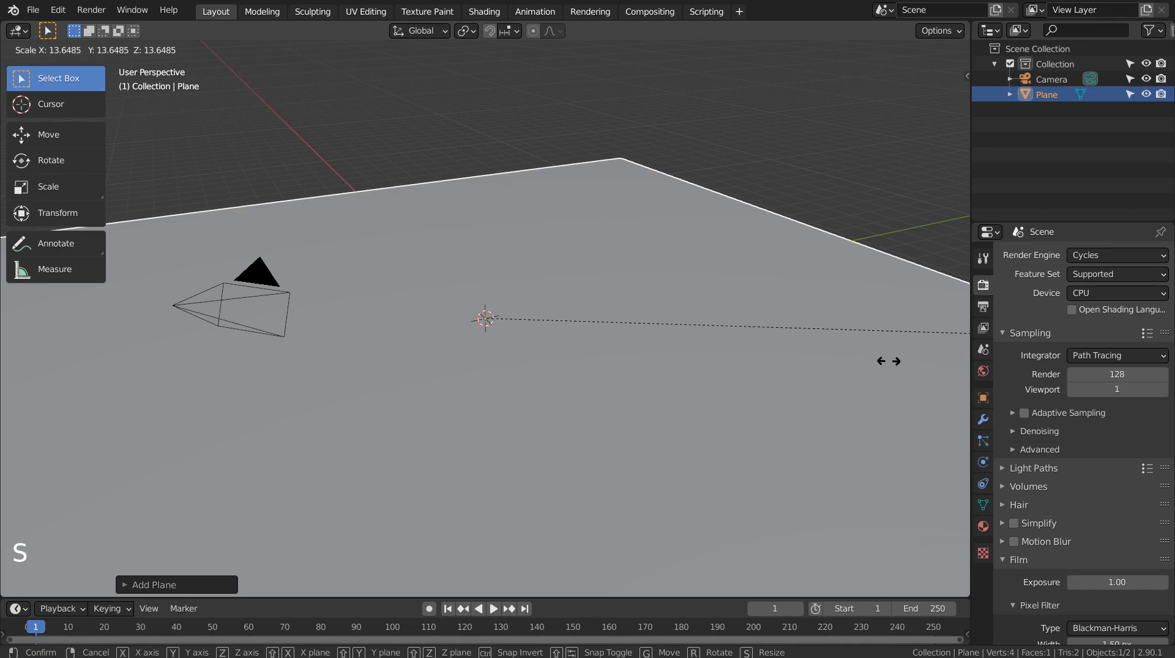
- Scale the plane up about 13.65 times and give it a new material for shading
click(888, 361)
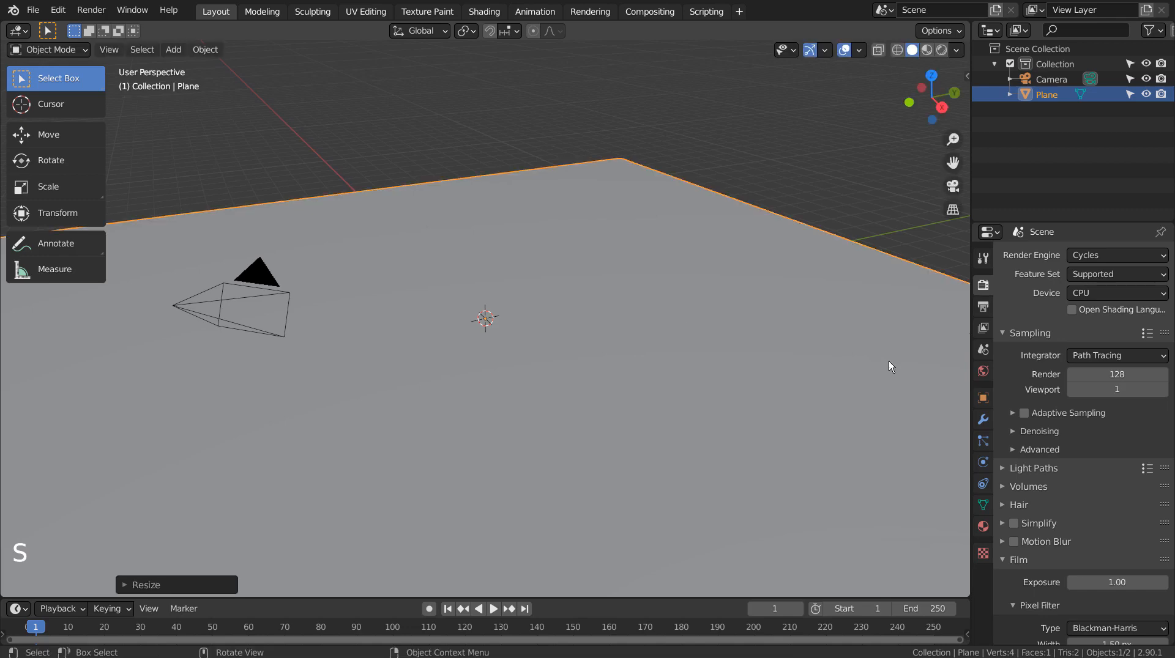
click(482, 11)
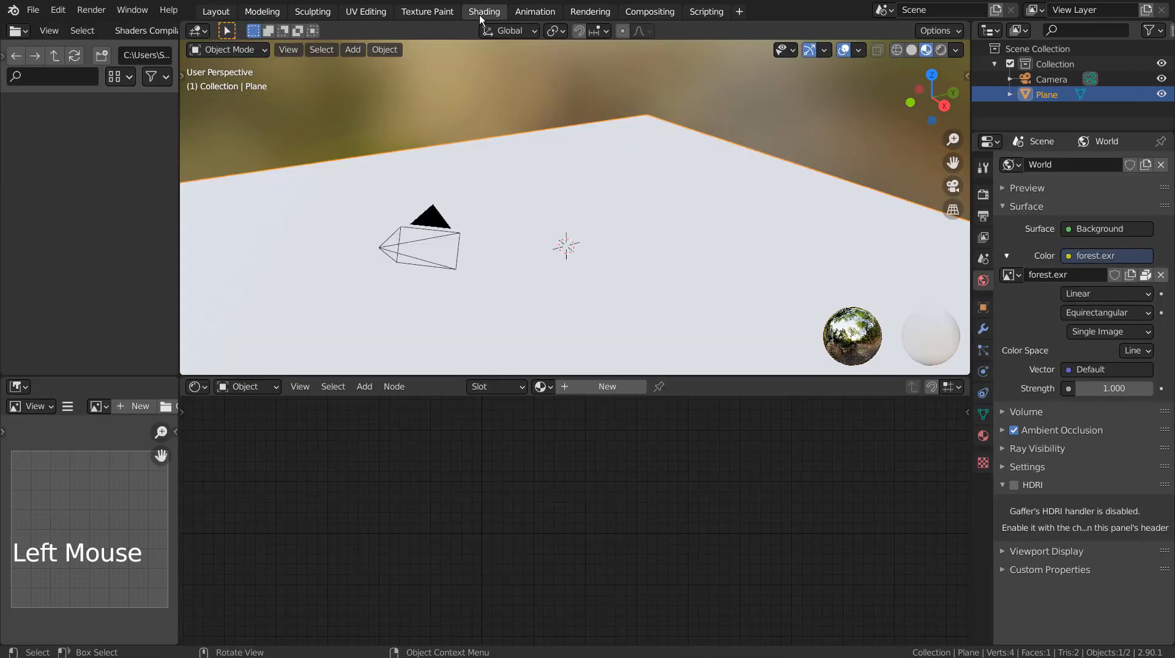
click(588, 391)
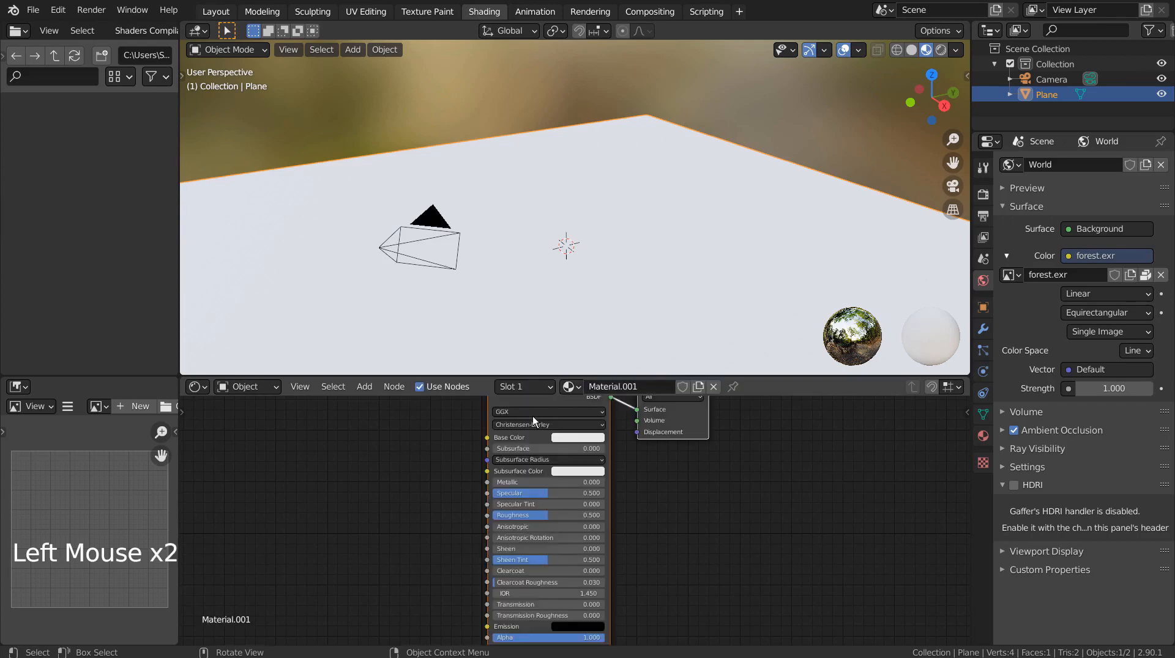
- Generate a new 1024 × 1024 px image named Untitled with the Color Grid type
click(121, 407)
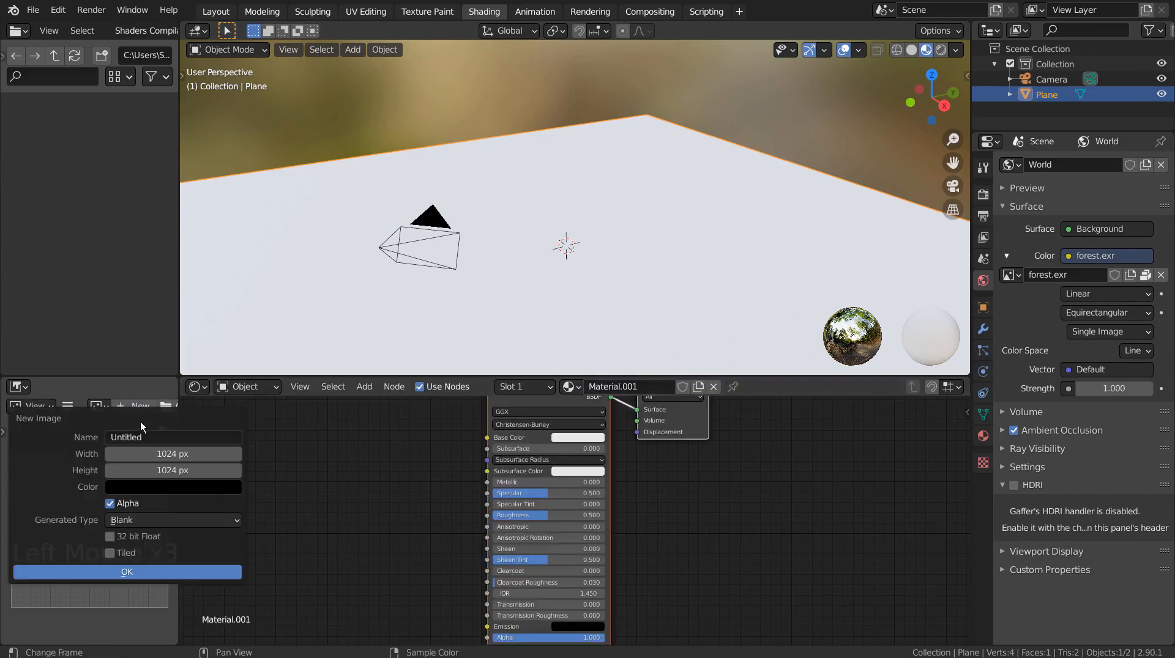
click(140, 521)
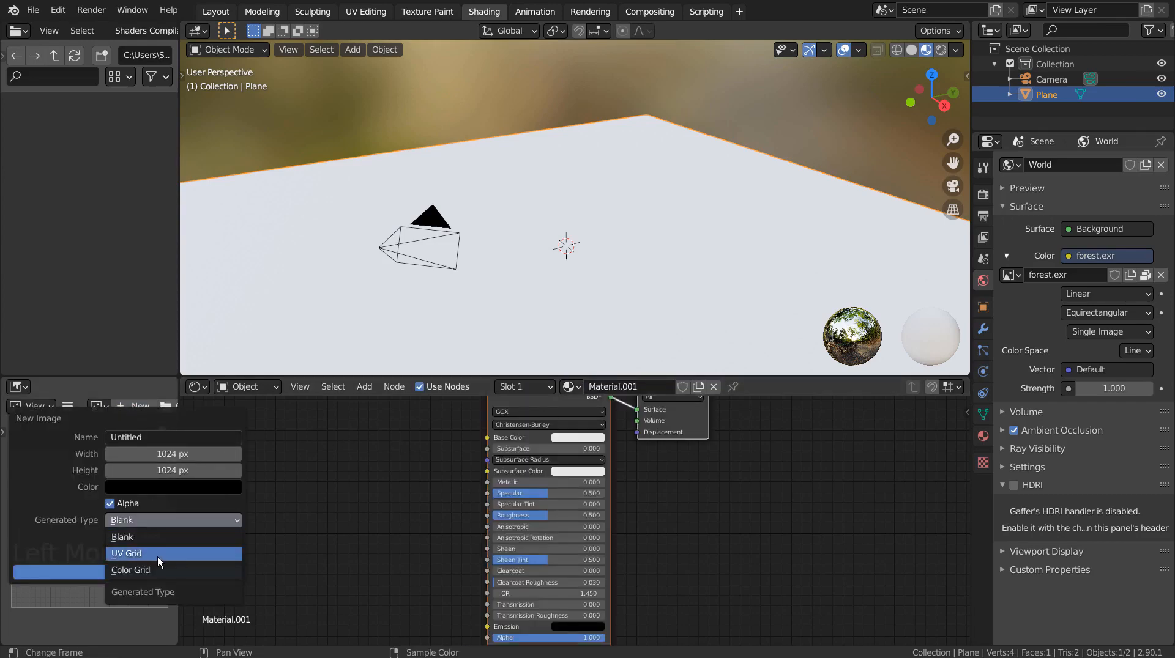
click(157, 570)
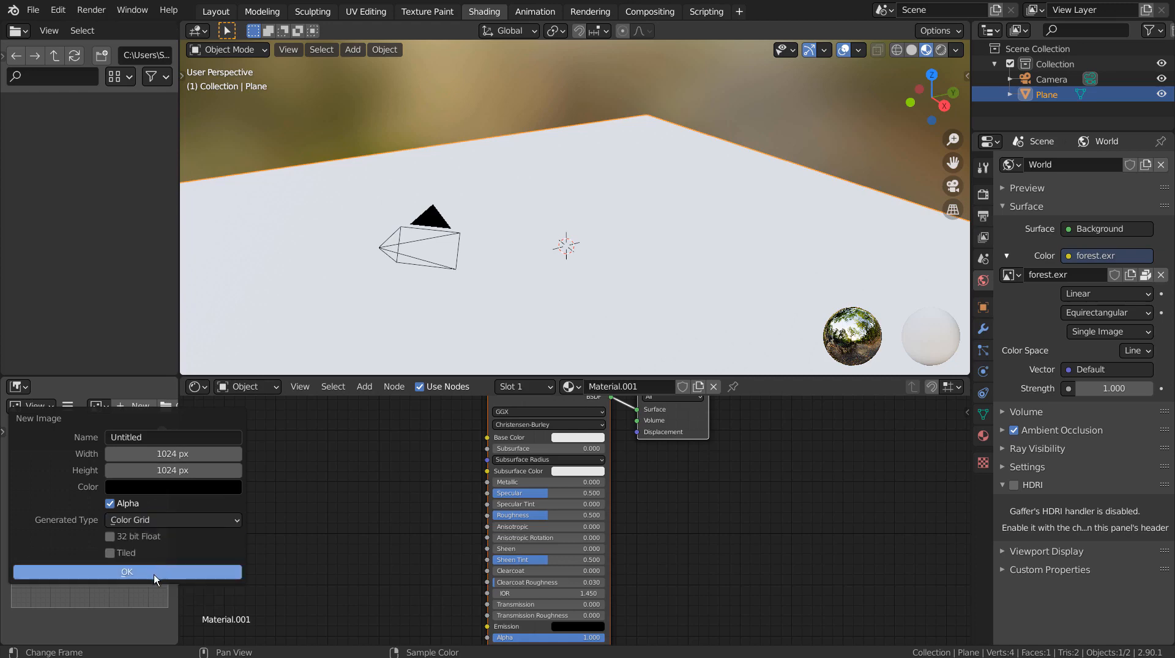
click(153, 574)
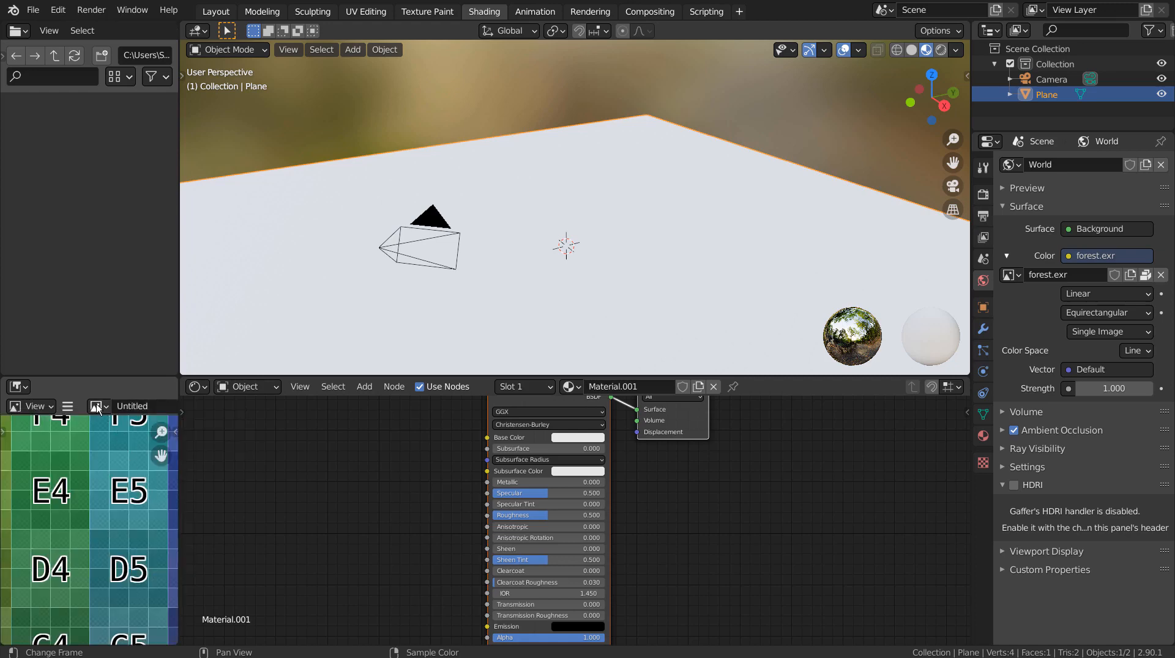
- Add the Untitled image to the plane's material as a texture node and connect its Color to the Base Color
drag(97, 403, 215, 442)
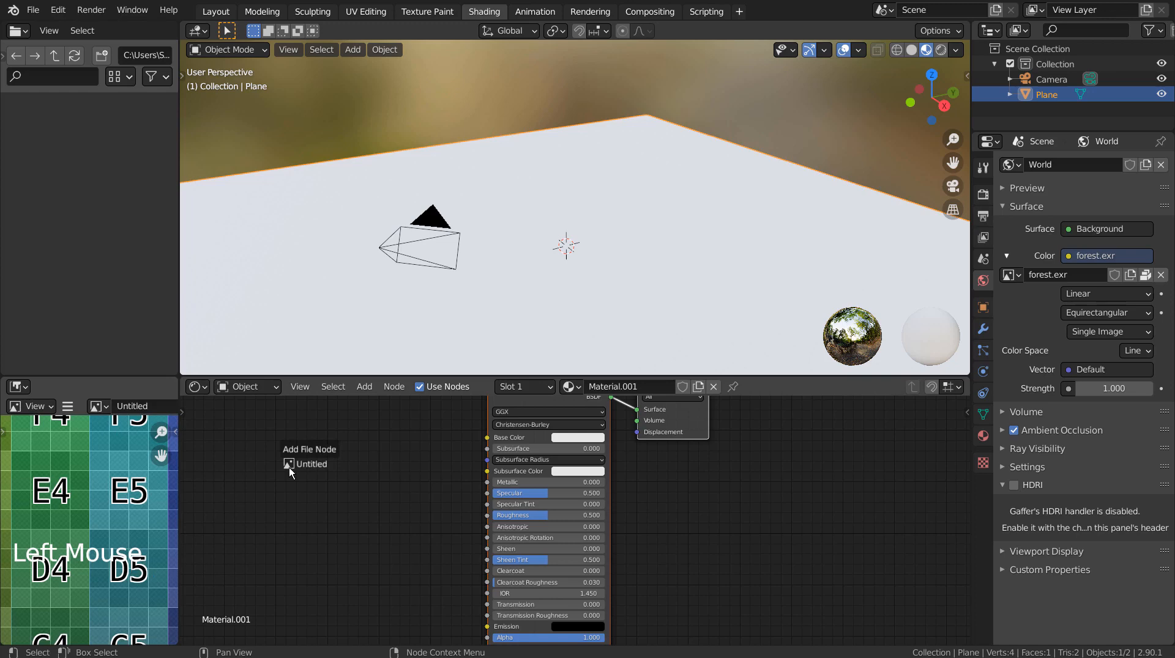
drag(289, 467, 289, 467)
drag(398, 480, 497, 441)
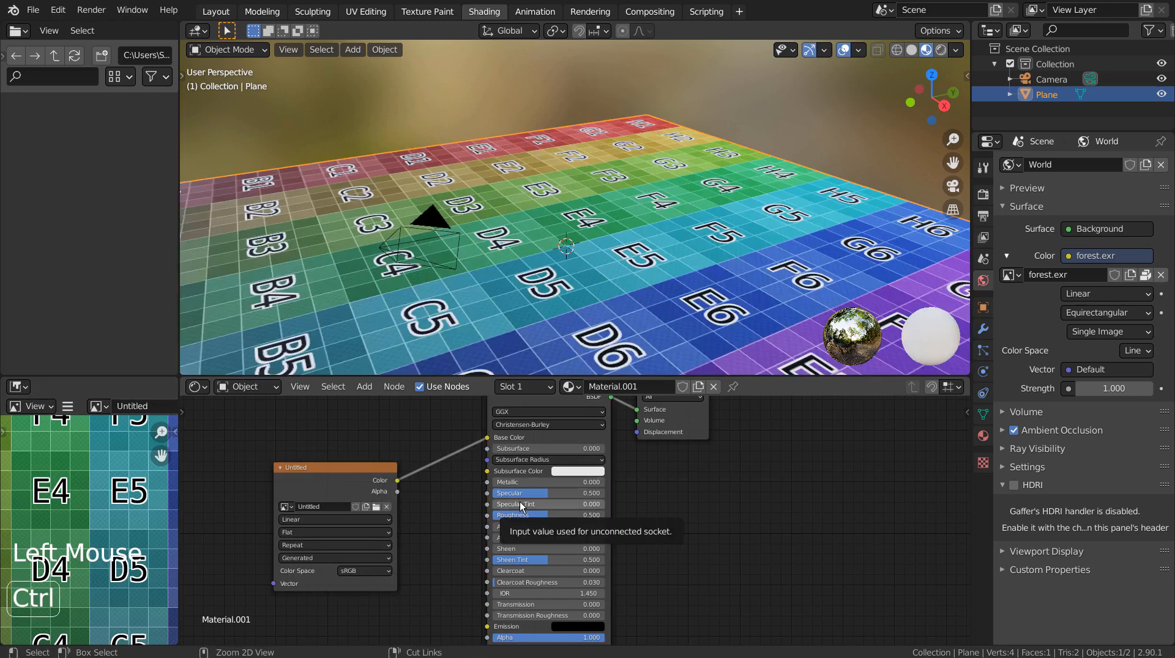
key(ctrl+space)
scroll(591, 441, down, 6)
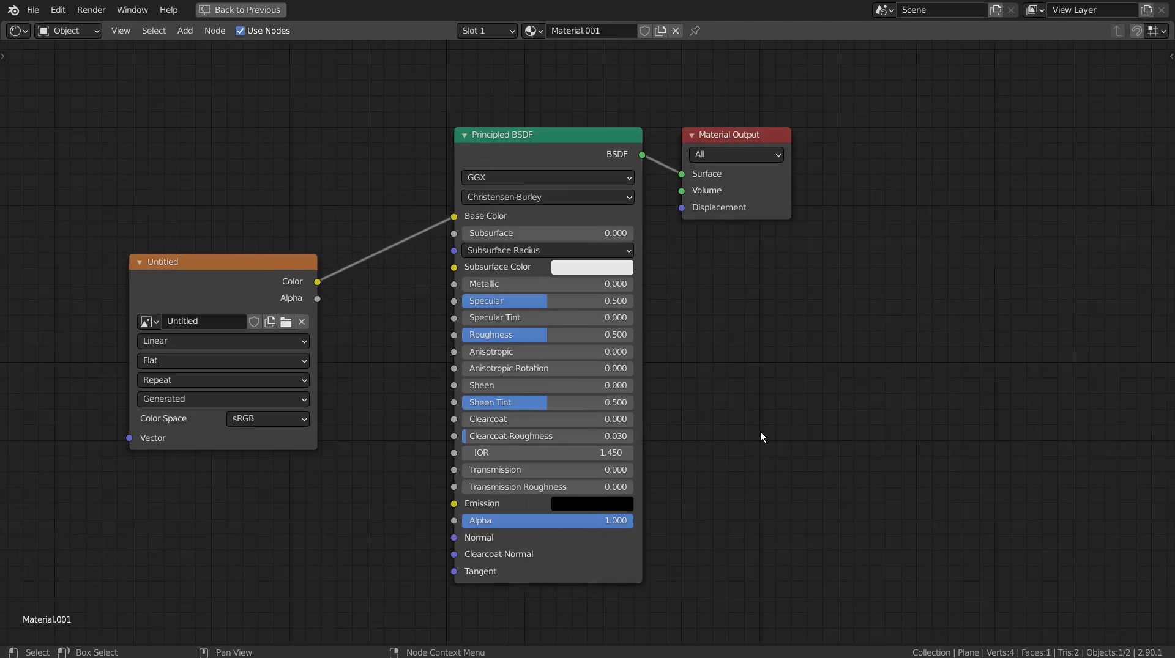
key(ctrl+space)
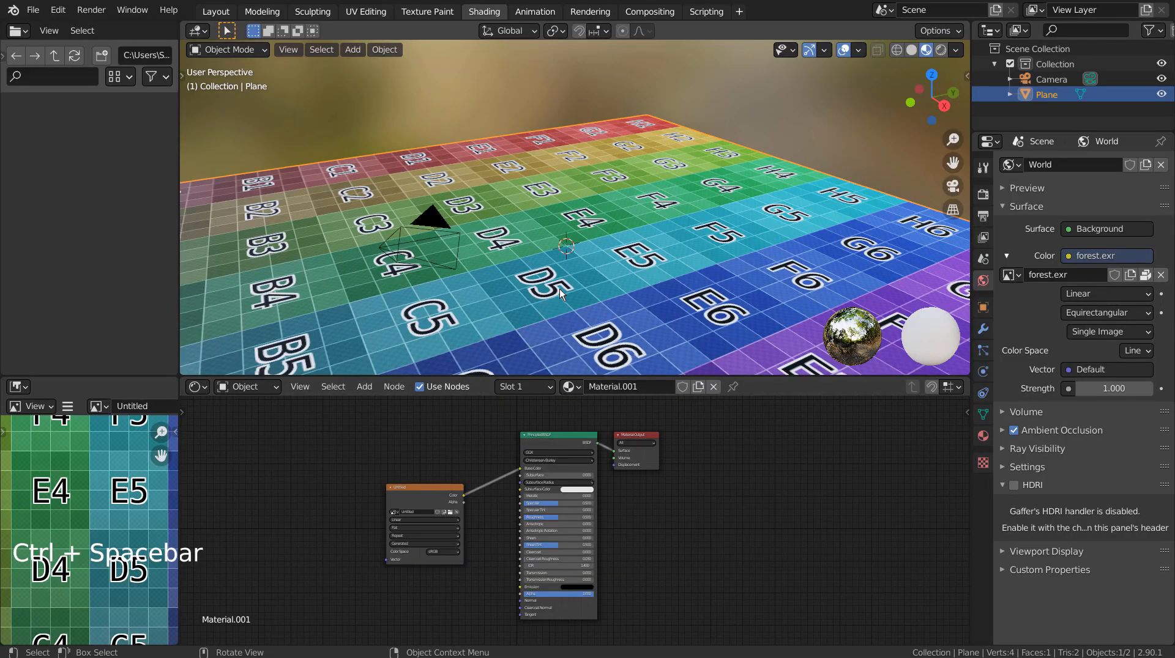
- Return to the Layout workspace and show the viewport in Material Preview shading
middle_drag(480, 266, 585, 320)
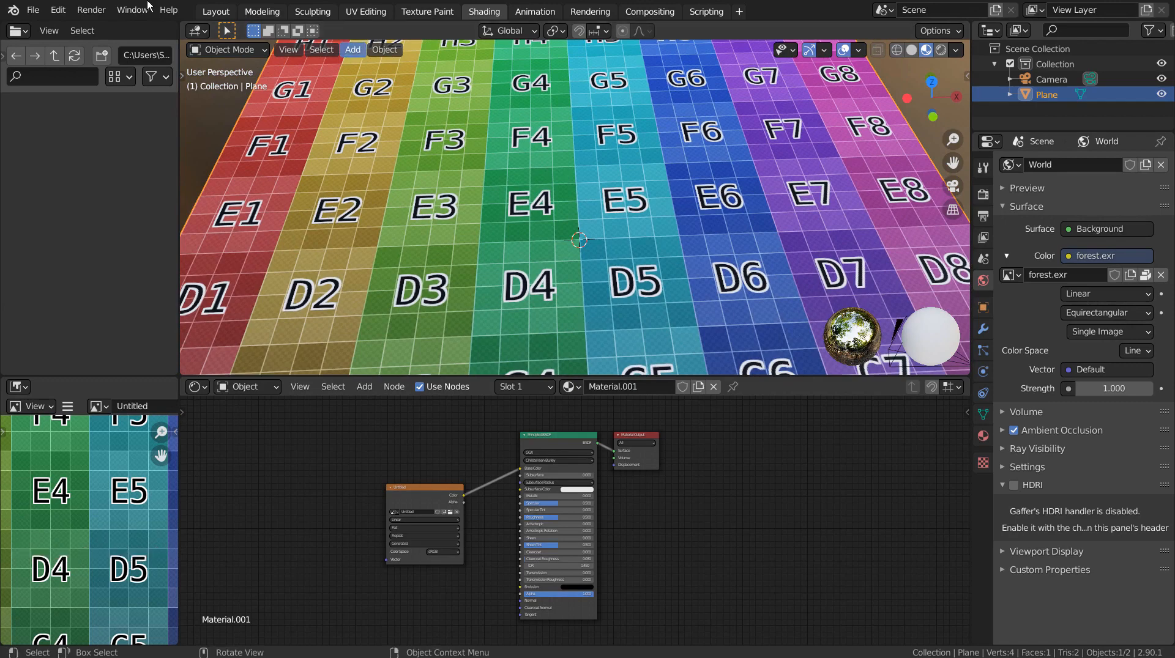
click(214, 11)
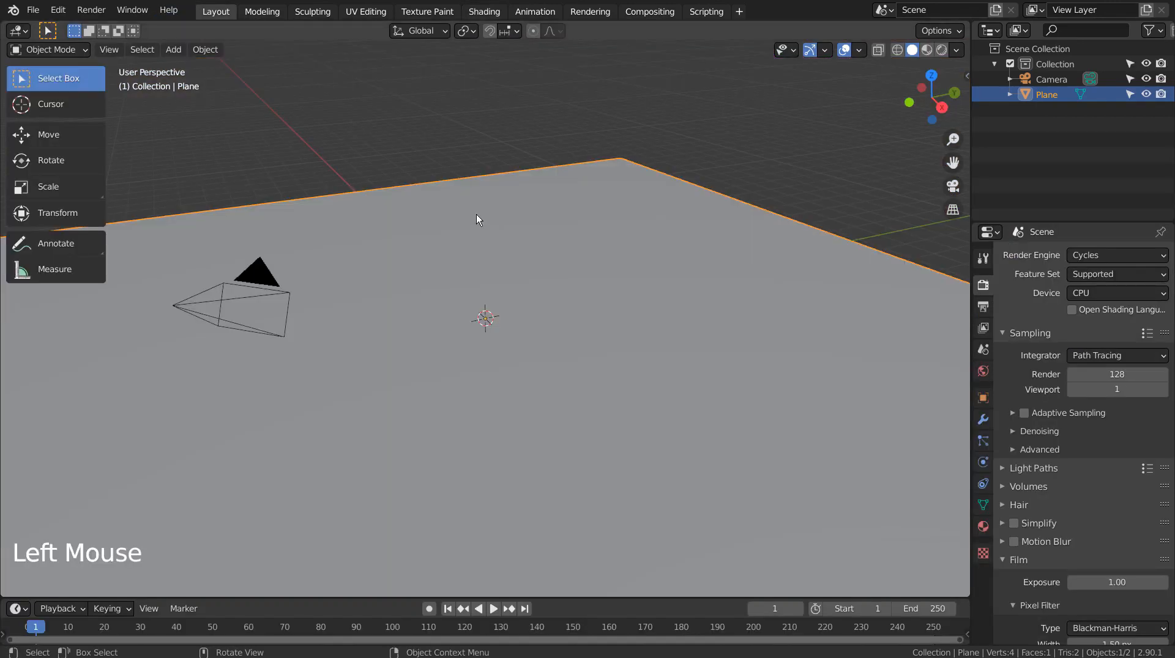
middle_drag(476, 214, 838, 114)
click(926, 49)
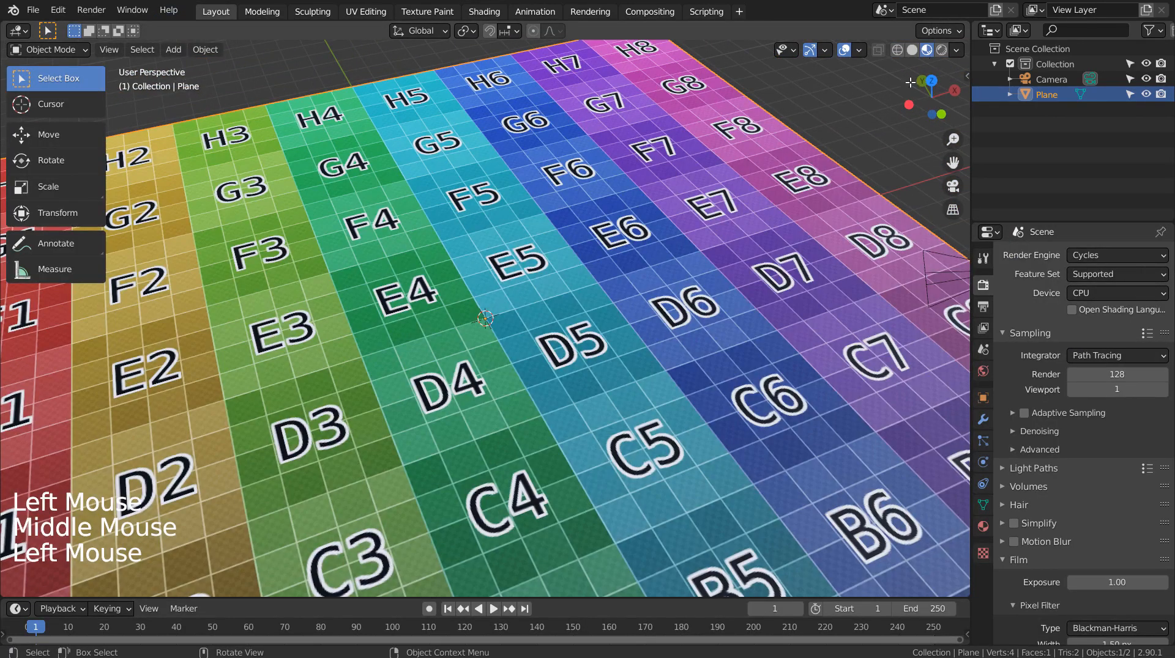
- Add a UV sphere and raise it along the Z axis above the plane
key(shift+a)
mouse_move(612, 274)
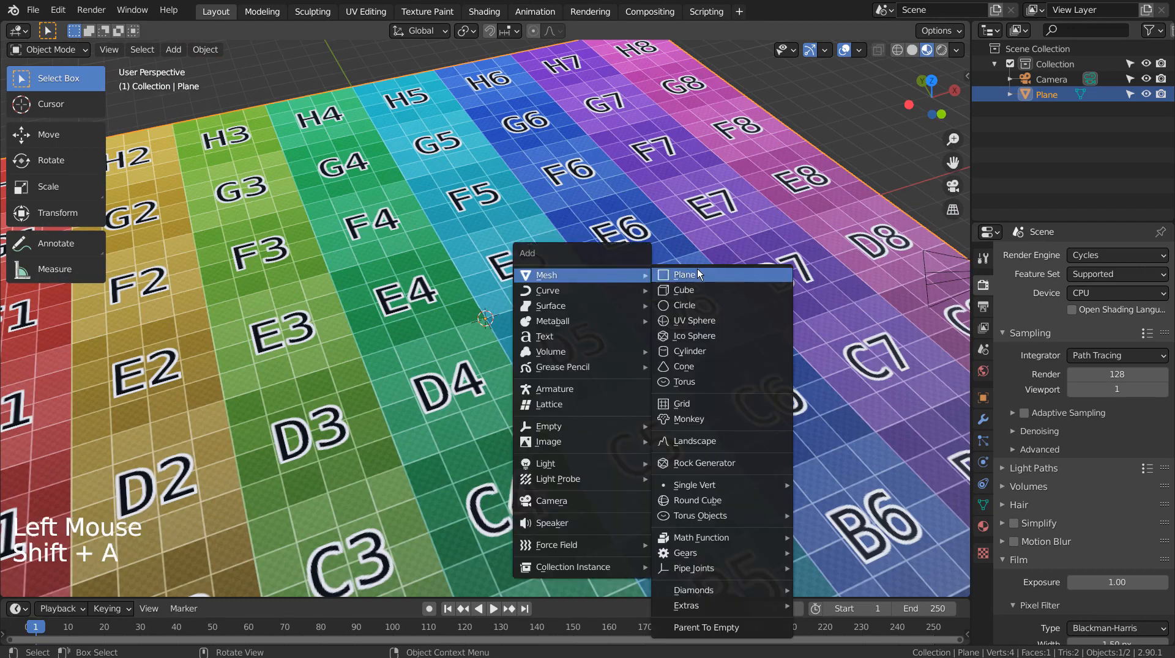
click(714, 317)
key(g)
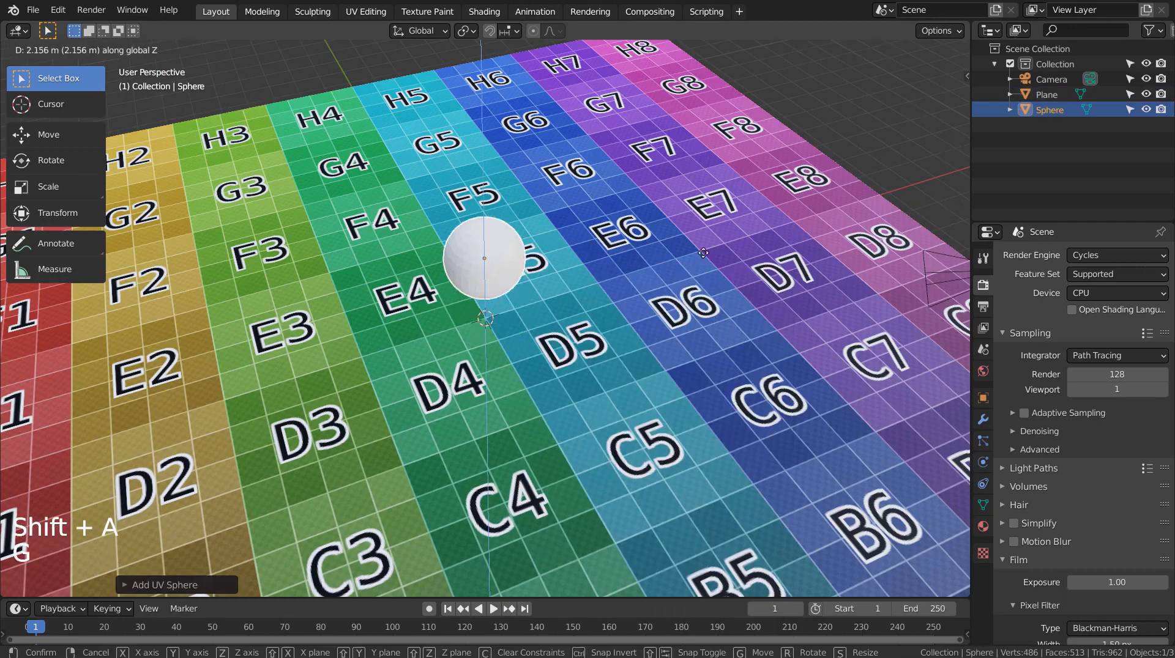
click(700, 241)
- Enlarge the sphere about three times and smooth it with a level 3 subdivision surface
key(s)
click(164, 251)
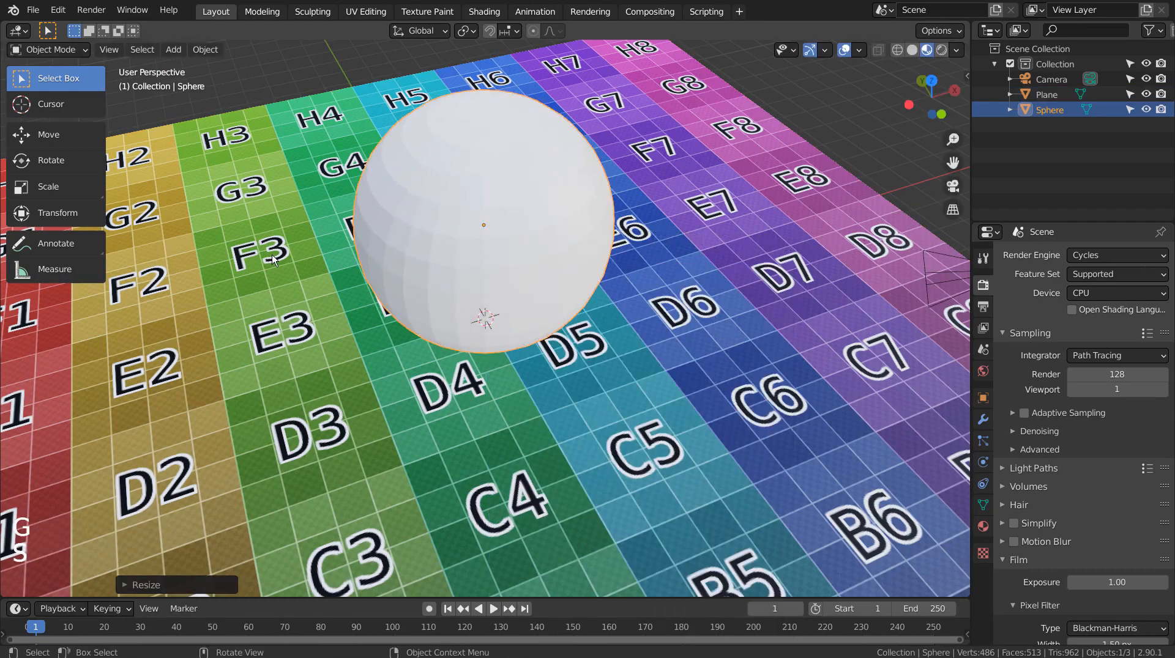
middle_drag(503, 239, 640, 177)
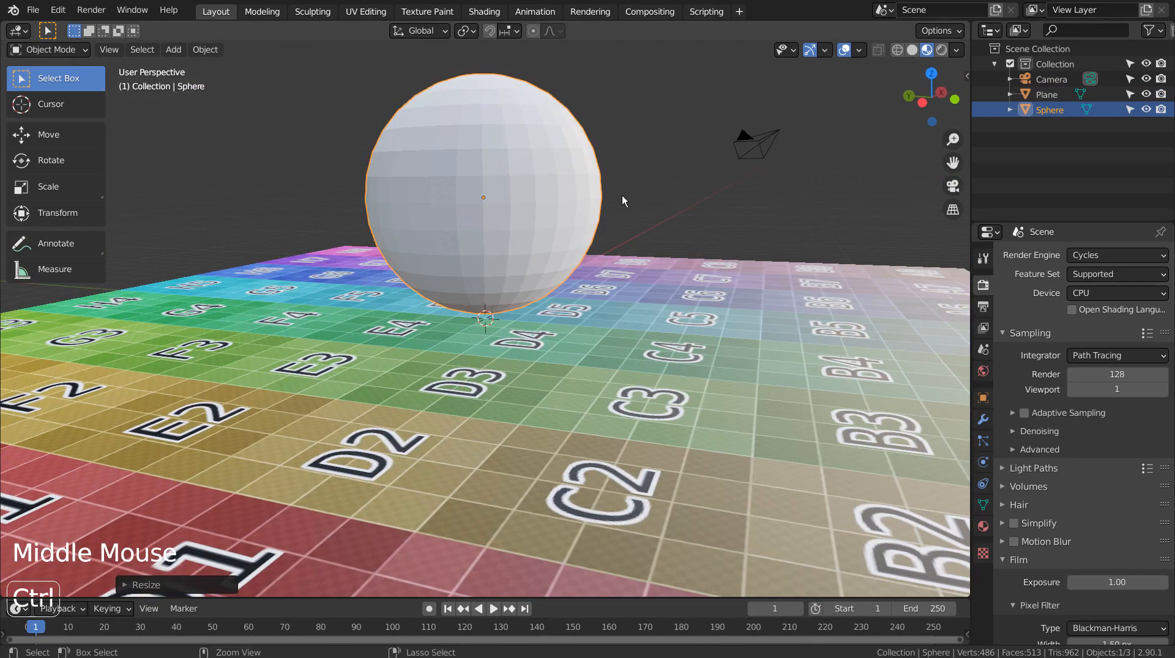
key(ctrl+3)
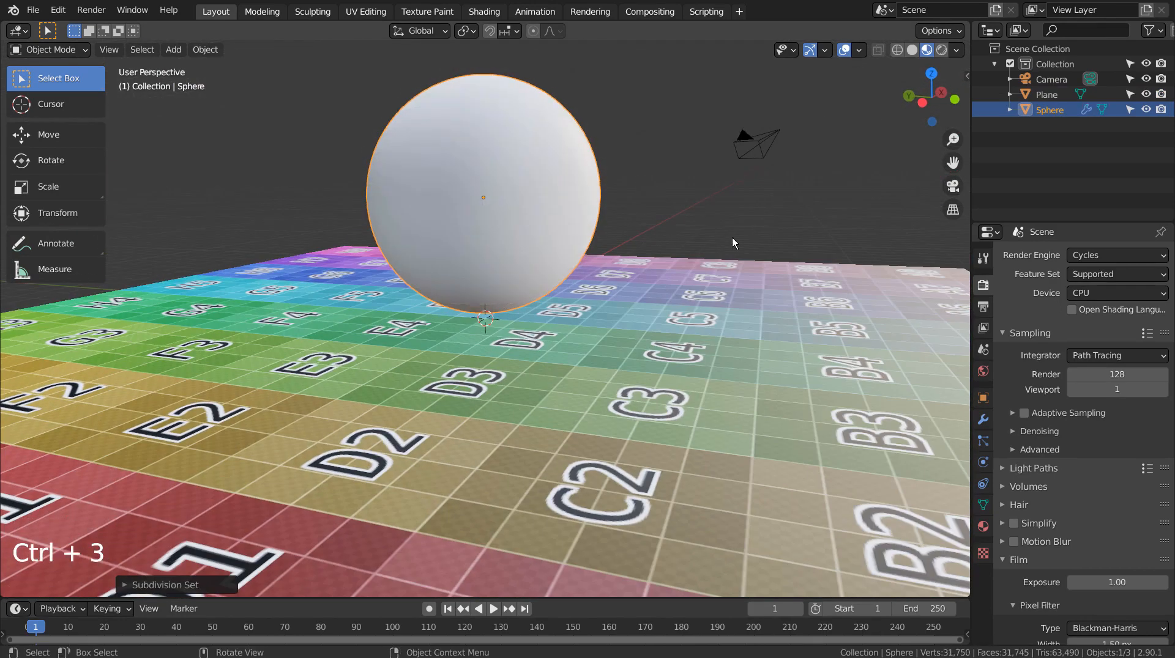
- Flatten the sphere along the Z axis into a thin lens shape
key(s)
key(z)
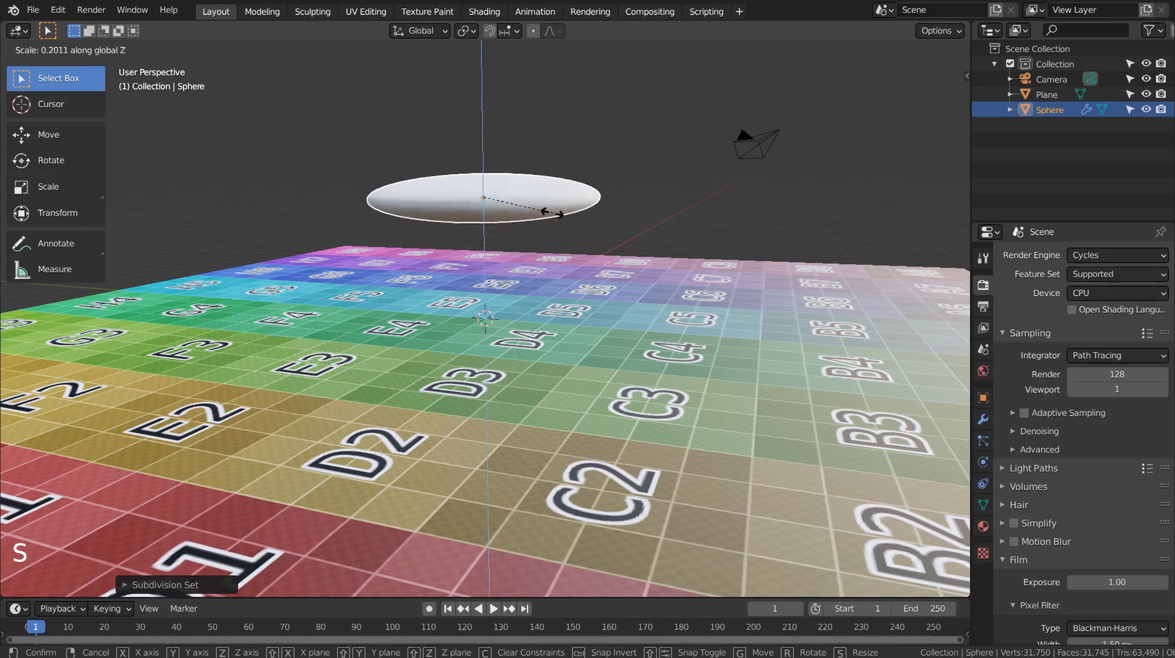
click(498, 201)
middle_drag(626, 233, 527, 288)
- Switch the render engine to Eevee and enable Screen Space Reflections with Refraction
click(539, 288)
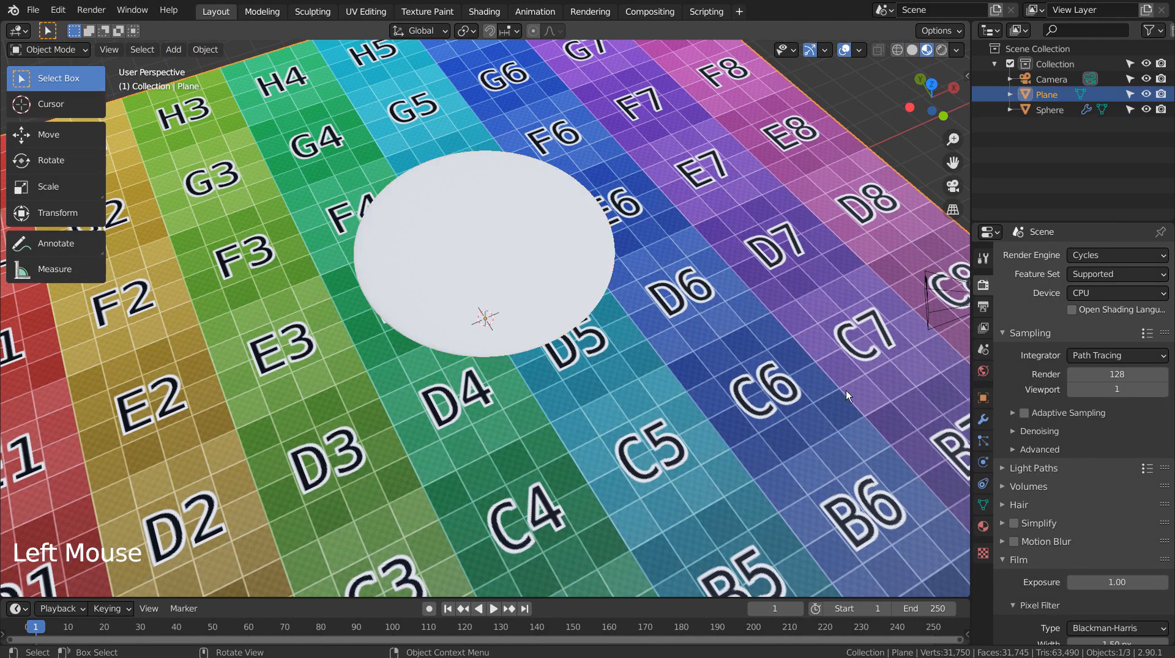
click(1087, 254)
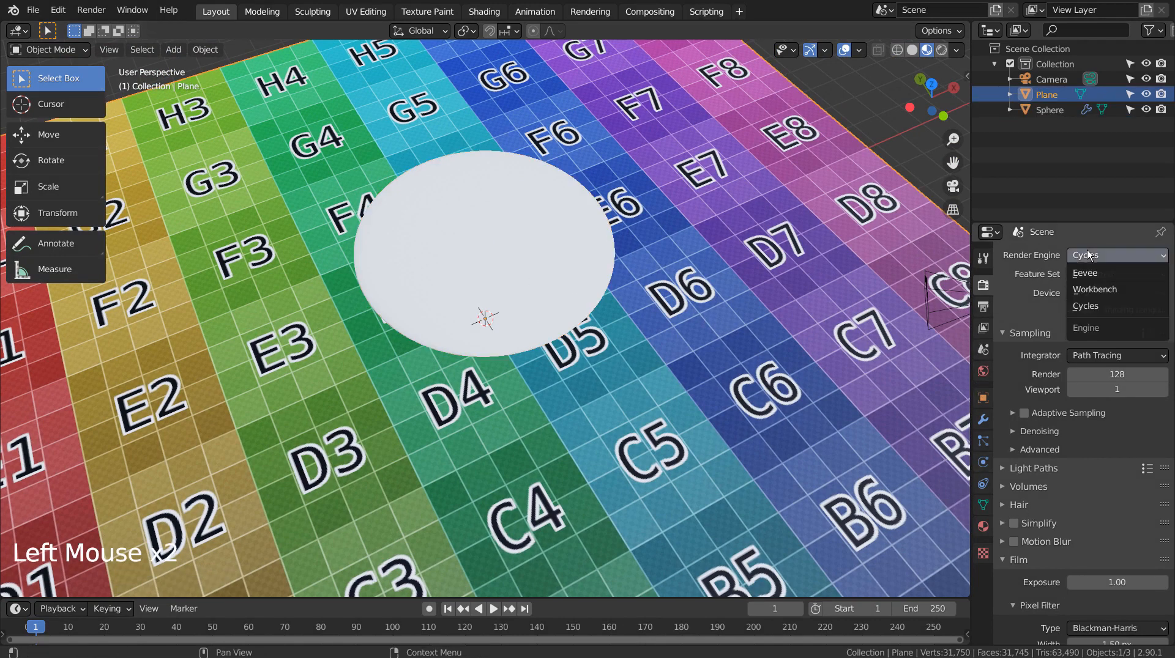
click(1090, 270)
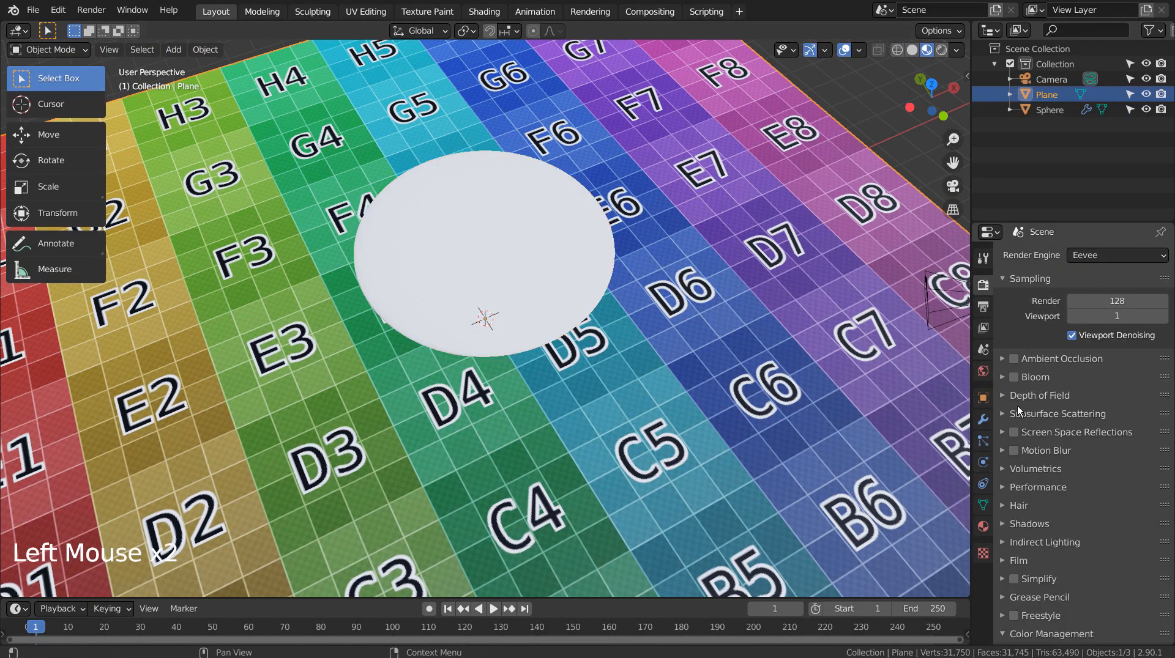
click(1014, 432)
click(1003, 432)
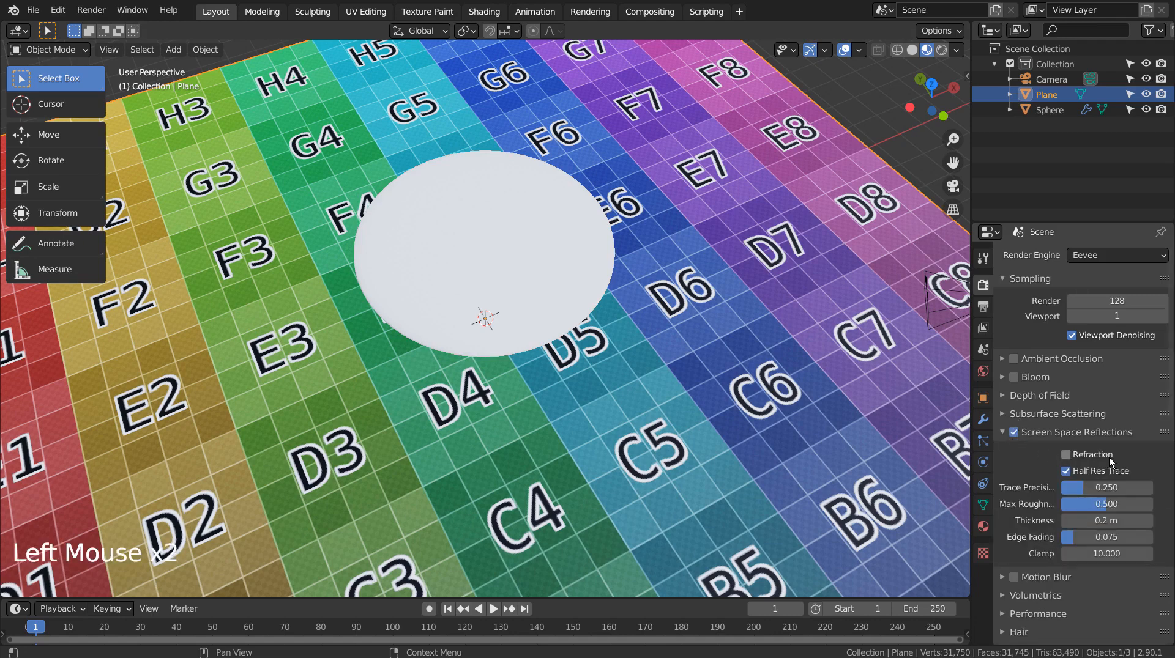
click(1065, 455)
click(983, 525)
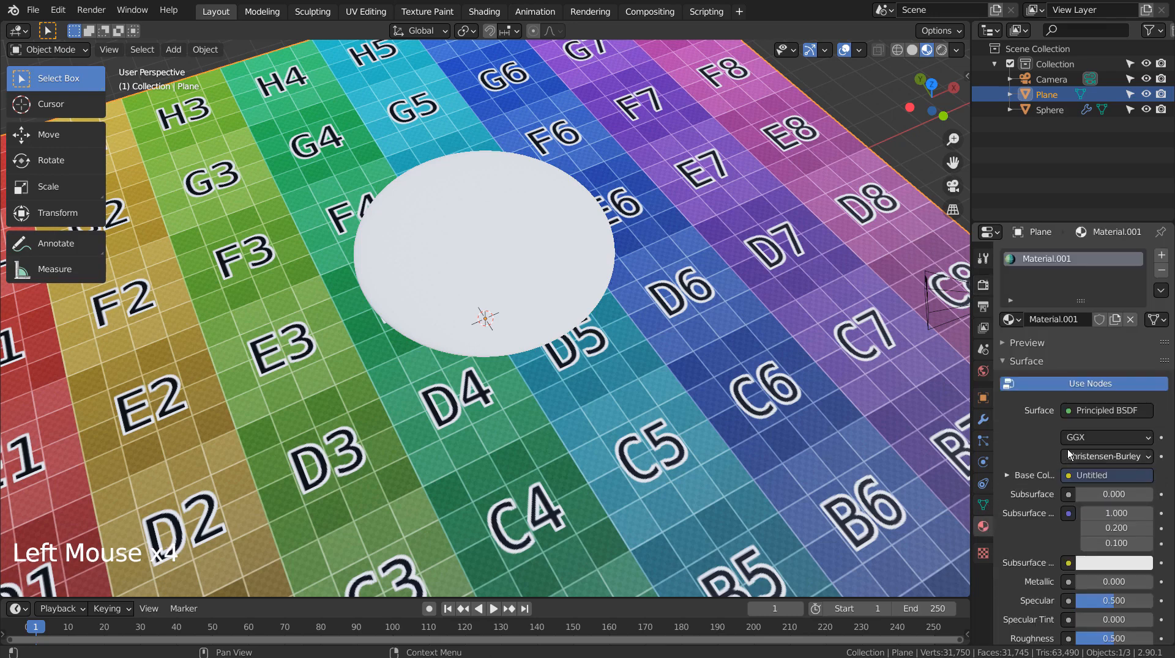
click(1087, 411)
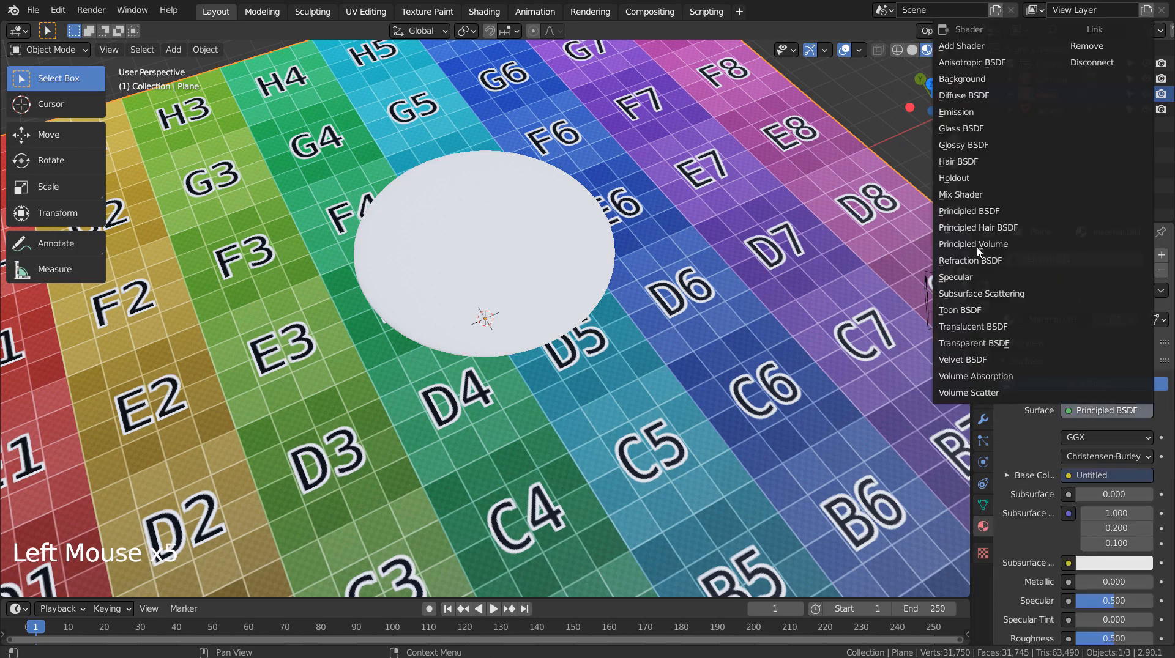
click(969, 133)
key(ctrl+z)
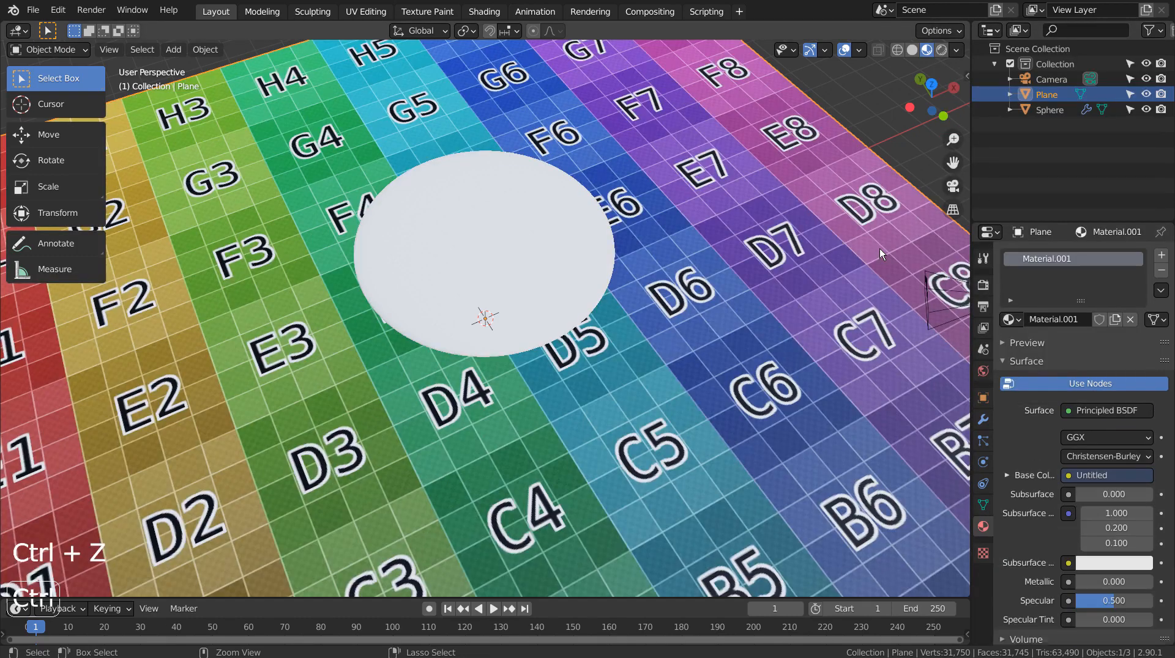
- Give the flattened sphere a new material with a Glass BSDF surface
click(552, 226)
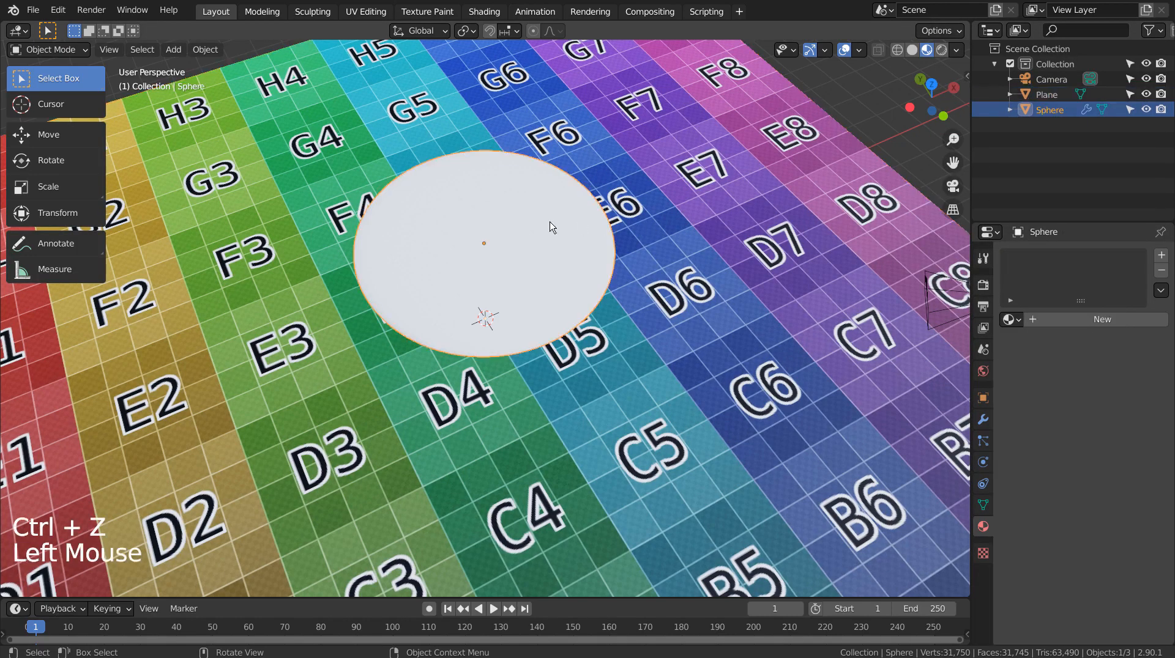
click(1094, 321)
click(1099, 410)
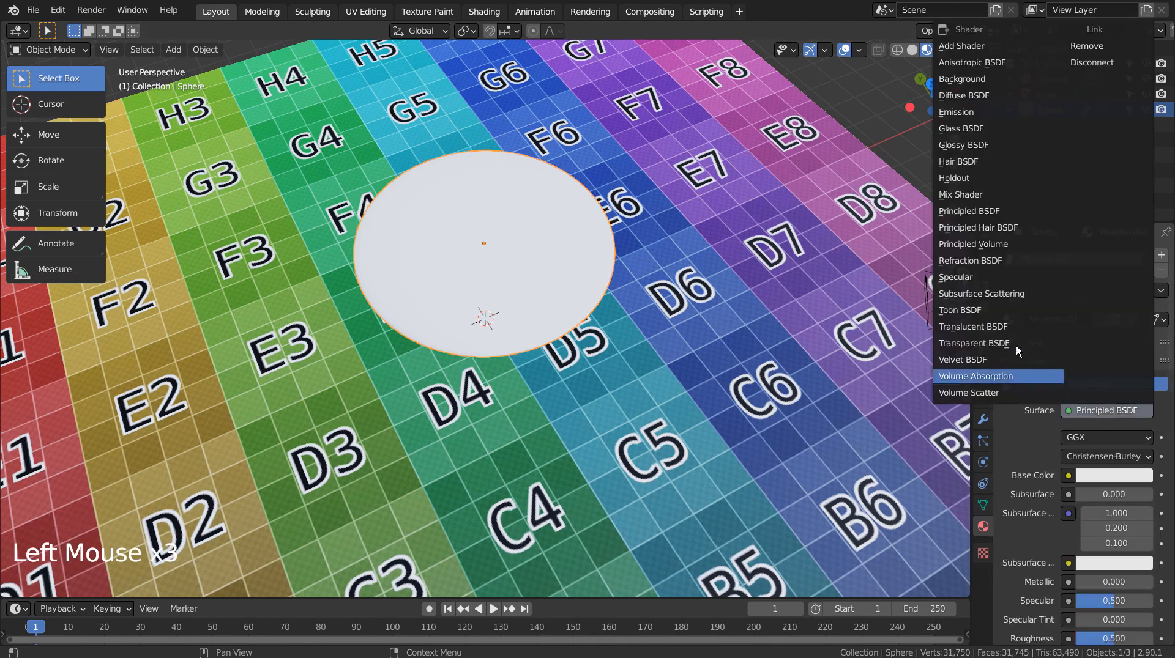
click(981, 126)
mouse_move(699, 318)
middle_down()
mouse_move(756, 267)
mouse_move(762, 347)
mouse_move(763, 317)
mouse_move(703, 296)
middle_up()
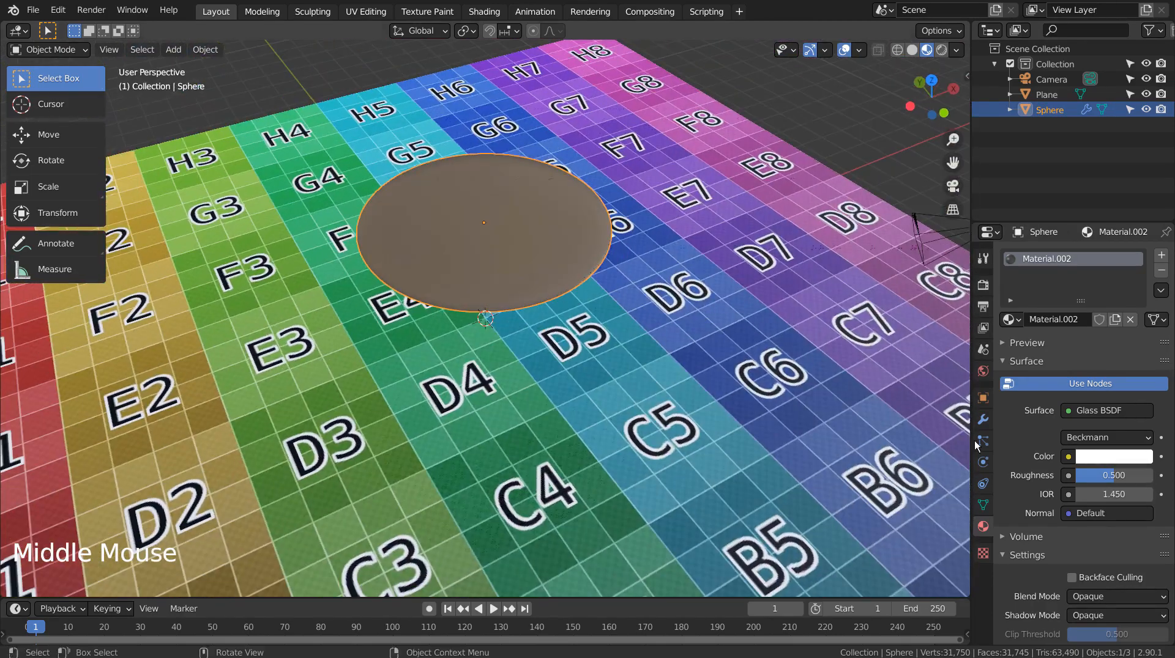
- Enable Screen Space Refraction in the glass material's settings and view the effect from above
scroll(1076, 445, down, 3)
scroll(1076, 445, down, 4)
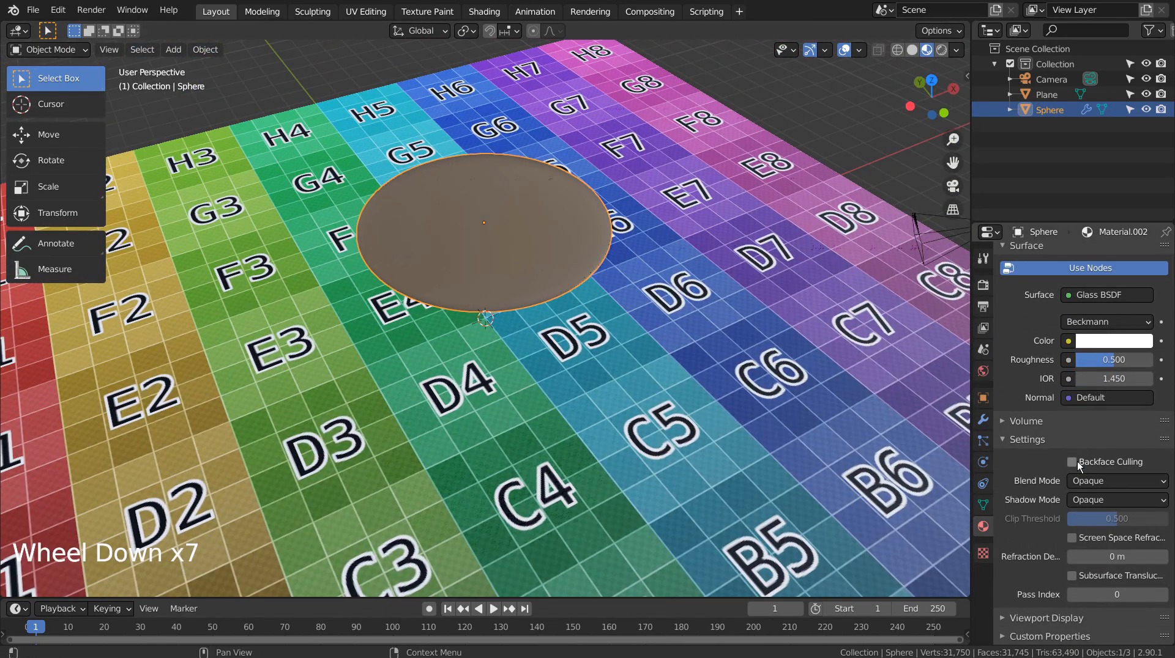
click(1074, 537)
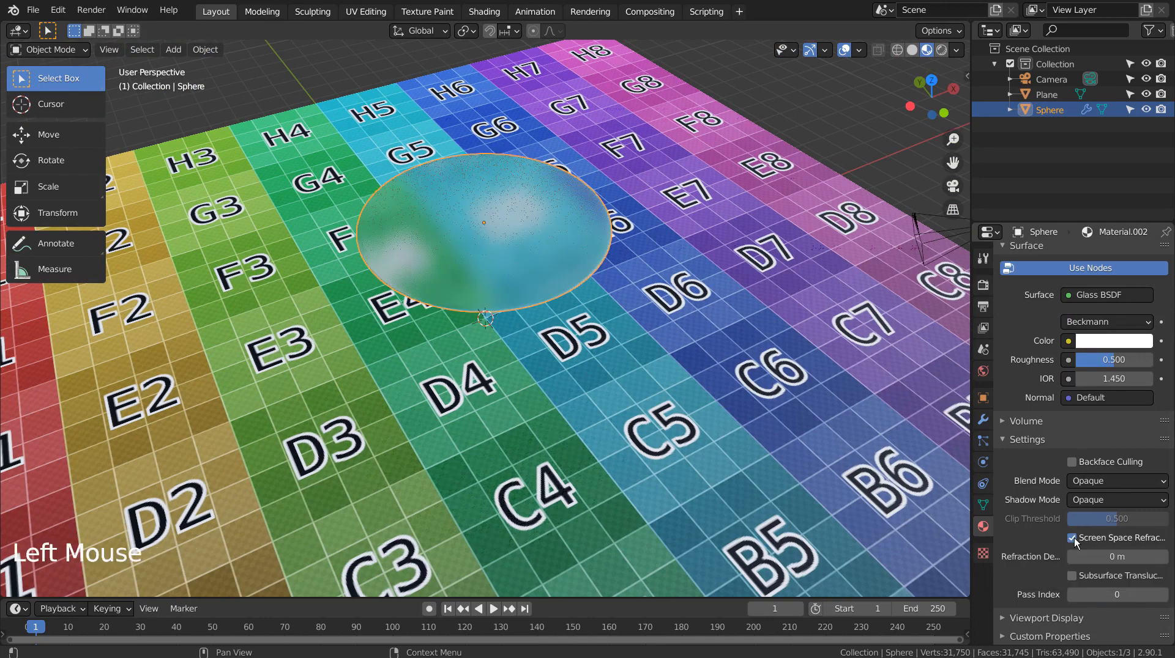
middle_drag(730, 296, 735, 373)
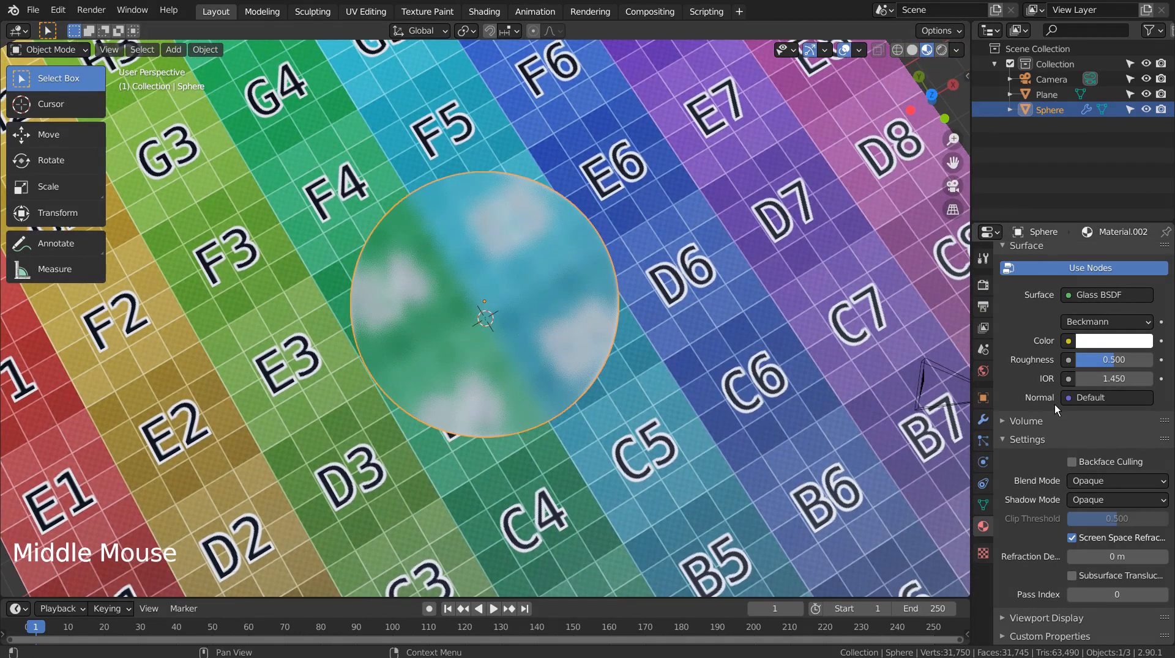
scroll(1055, 409, down, 6)
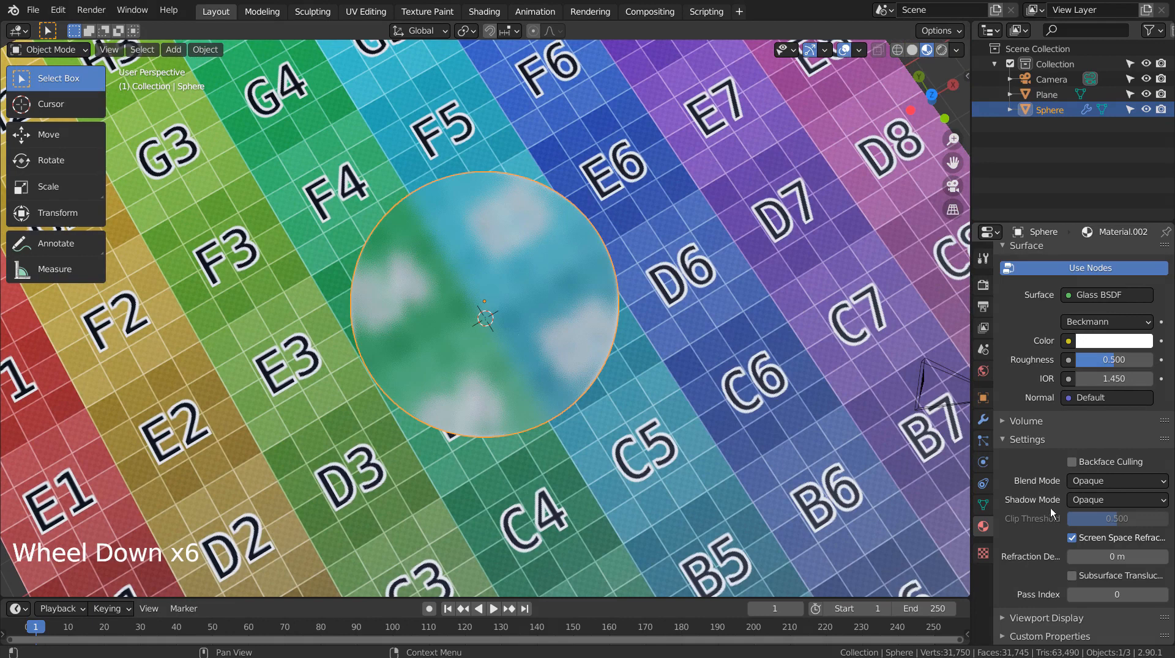
scroll(1050, 509, up, 4)
scroll(1052, 502, down, 7)
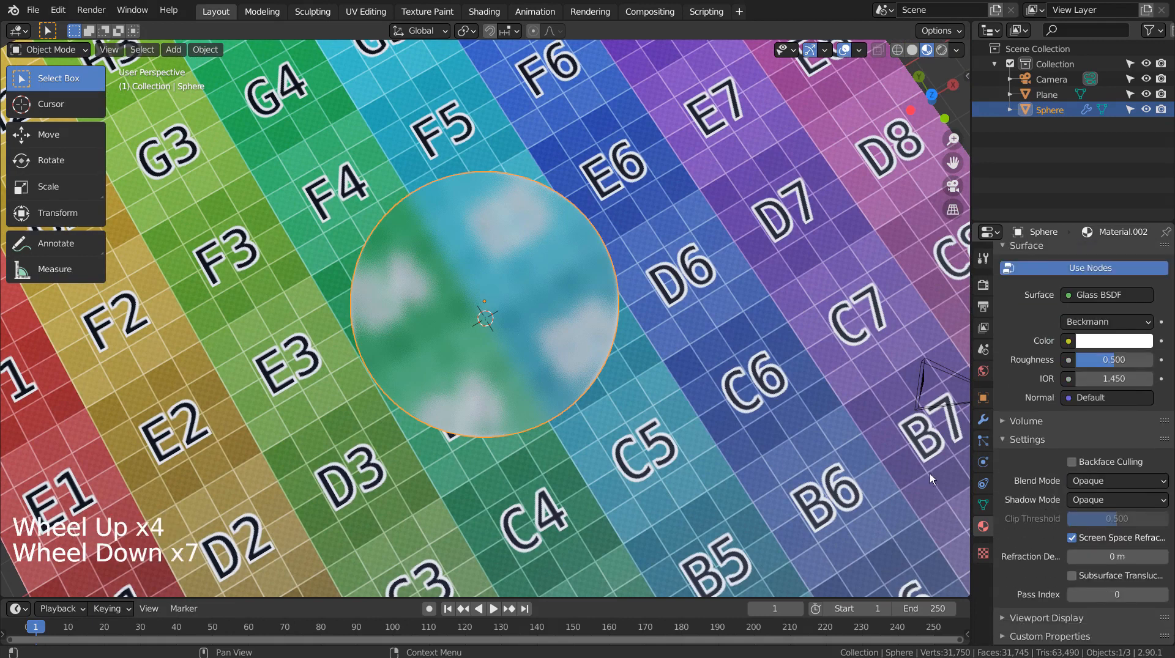
- Try the Alpha Blend blend mode on the glass material, and return it to Opaque
middle_drag(743, 467, 747, 446)
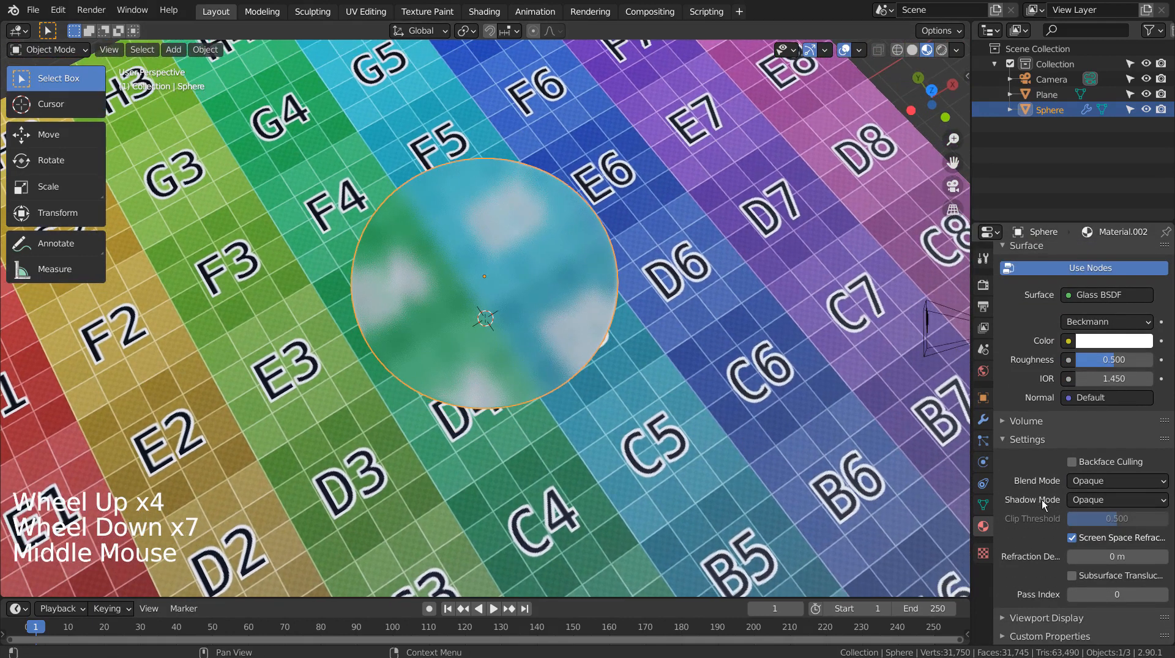
click(1113, 480)
click(1115, 549)
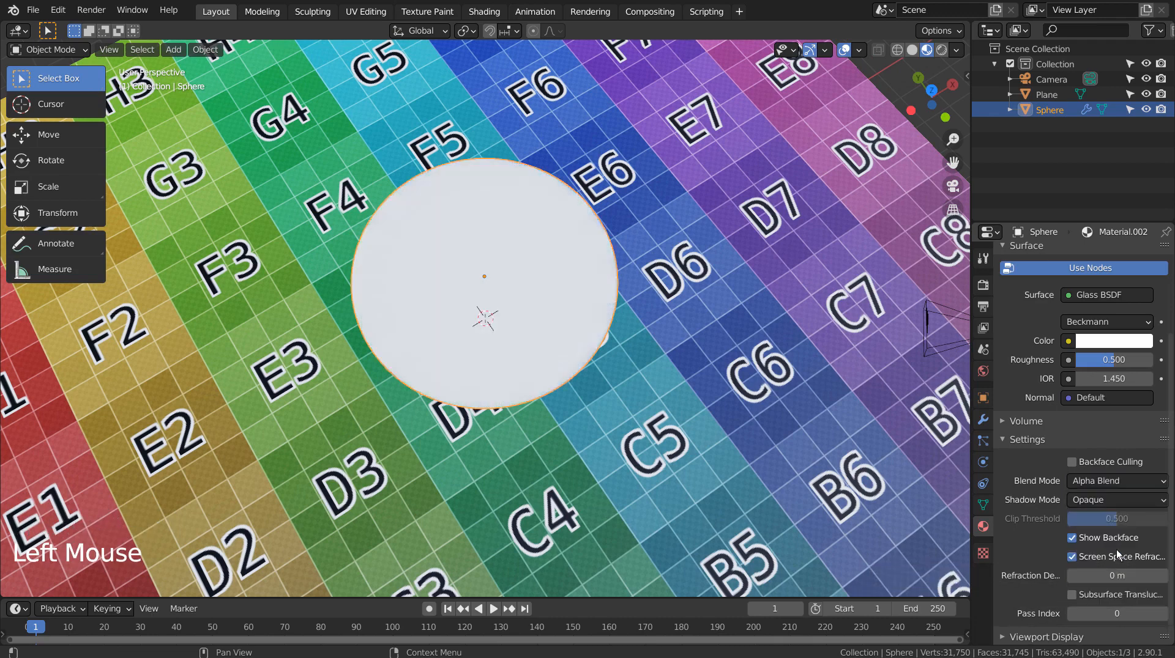
click(1116, 488)
click(1111, 500)
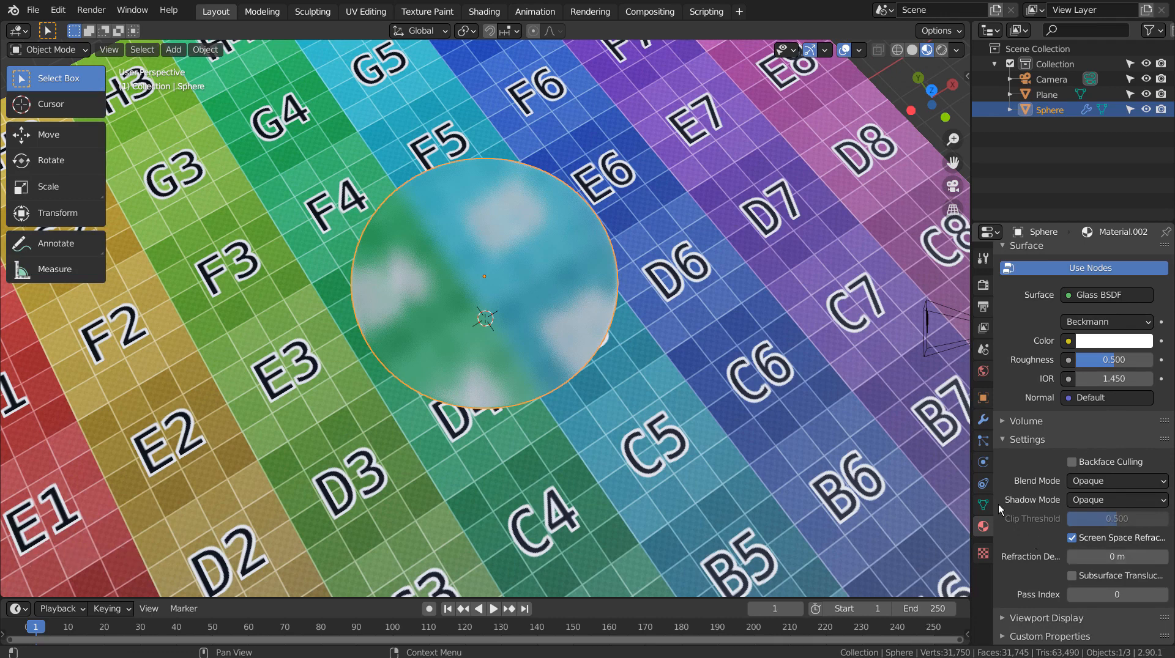
- Set the Eevee viewport samples to 64 in the render settings
middle_drag(711, 392, 679, 409)
click(983, 285)
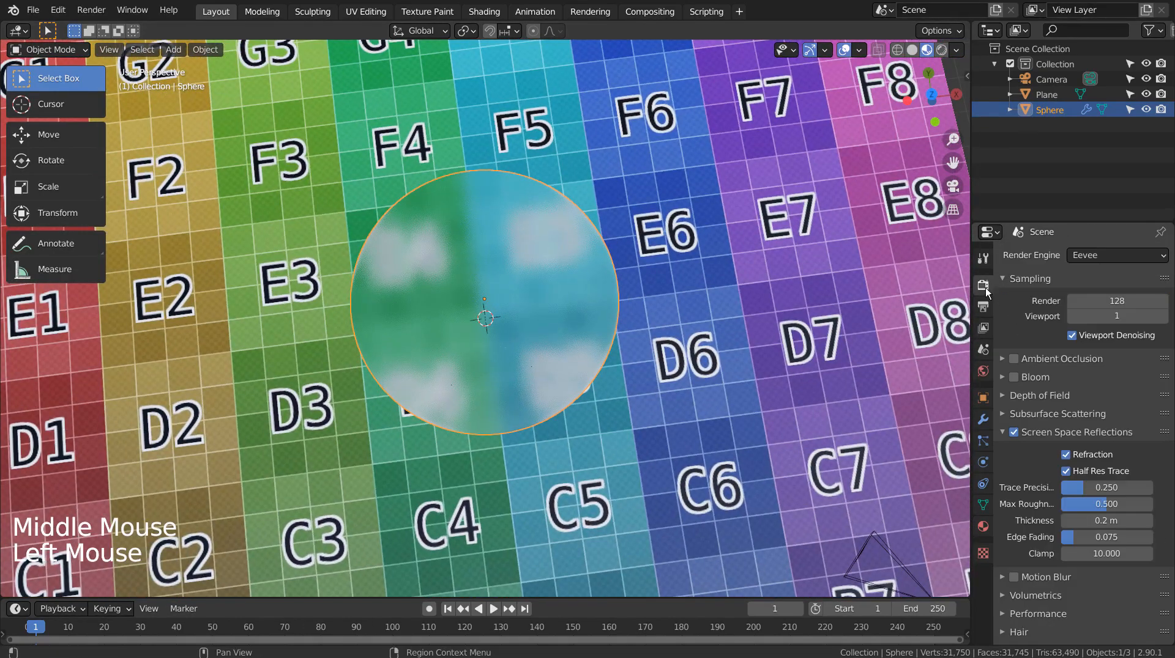
double_click(1127, 313)
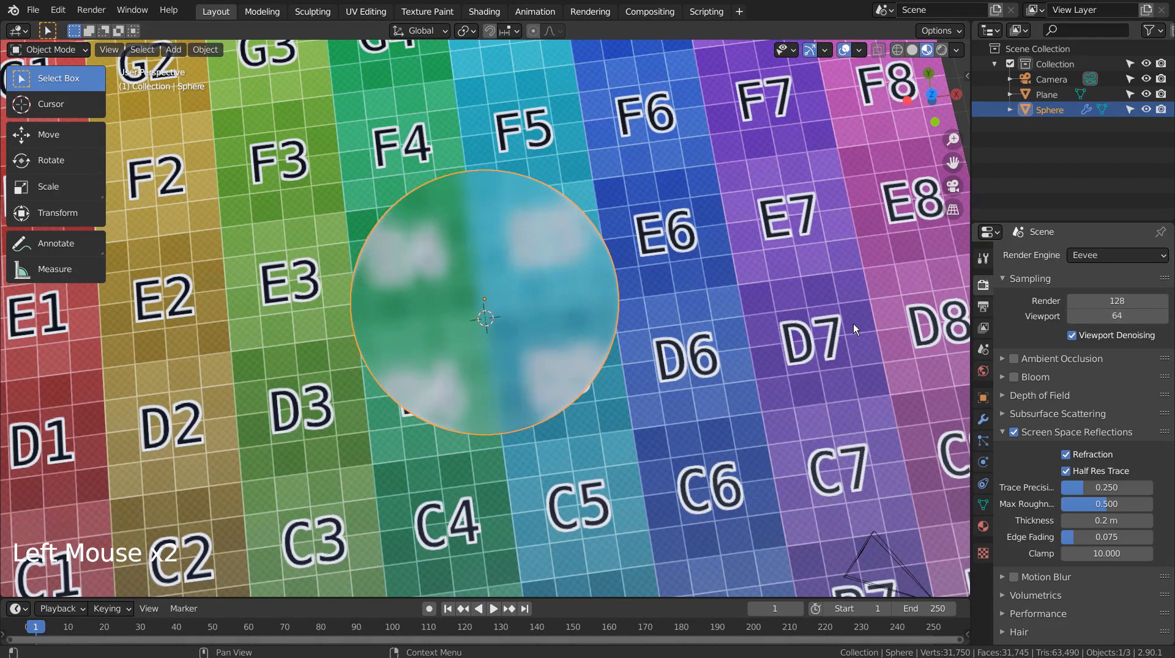
- Set the roughness of the flattened sphere's Glass BSDF material to 0
middle_drag(853, 324, 740, 312)
click(574, 284)
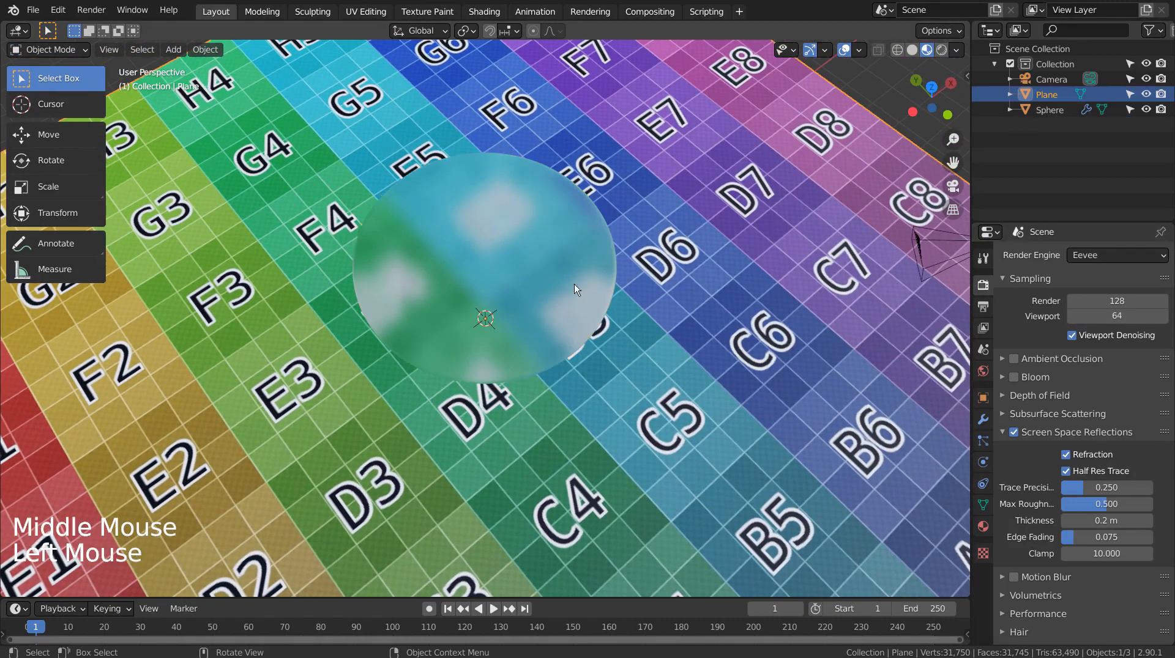
click(495, 282)
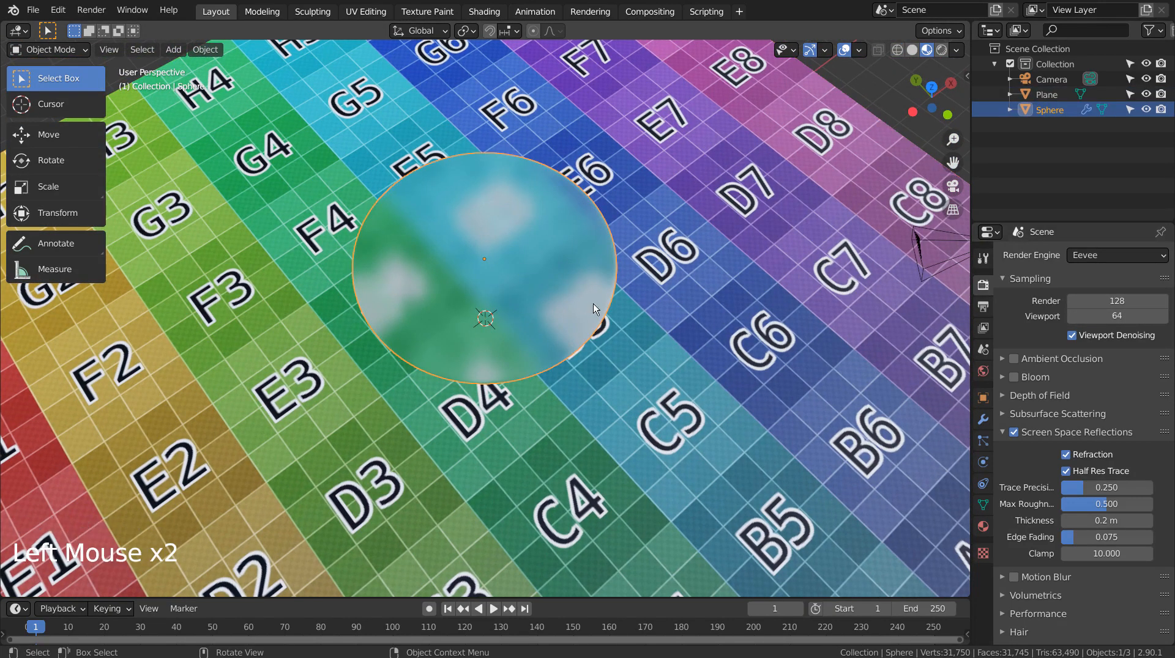
click(581, 275)
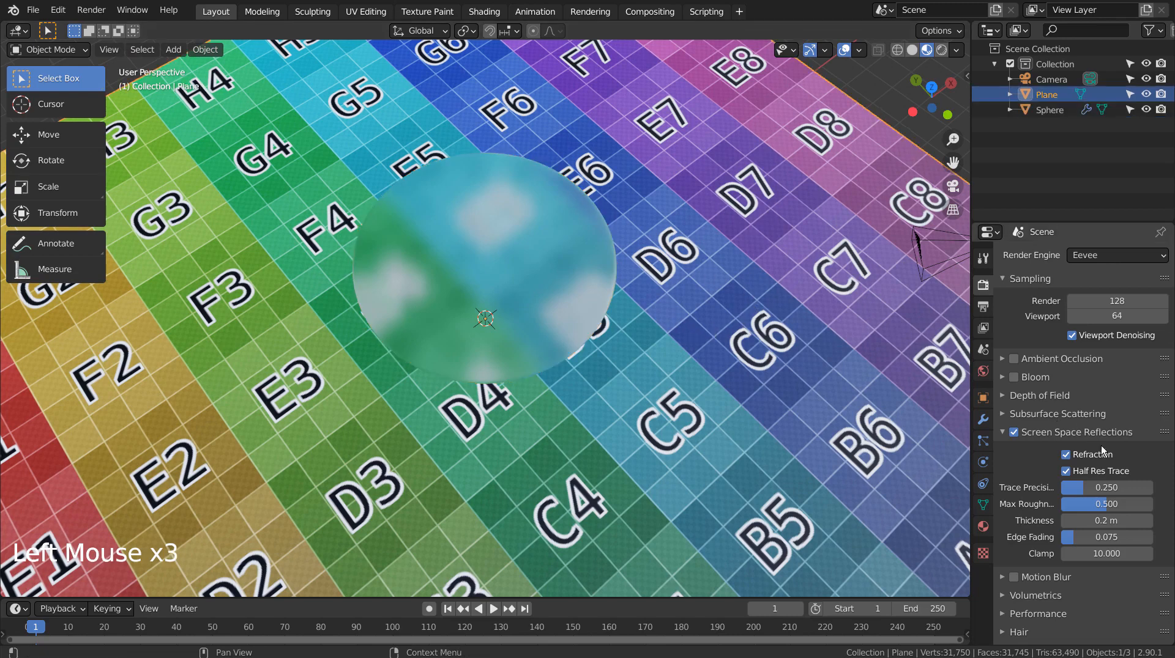
click(982, 527)
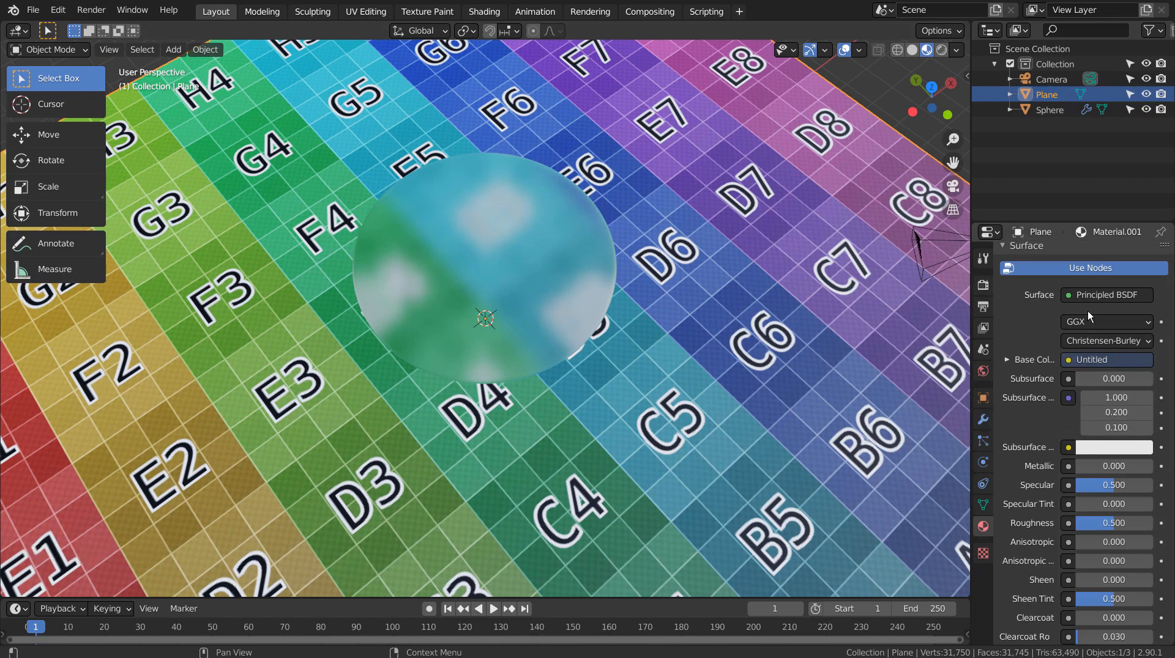
click(442, 277)
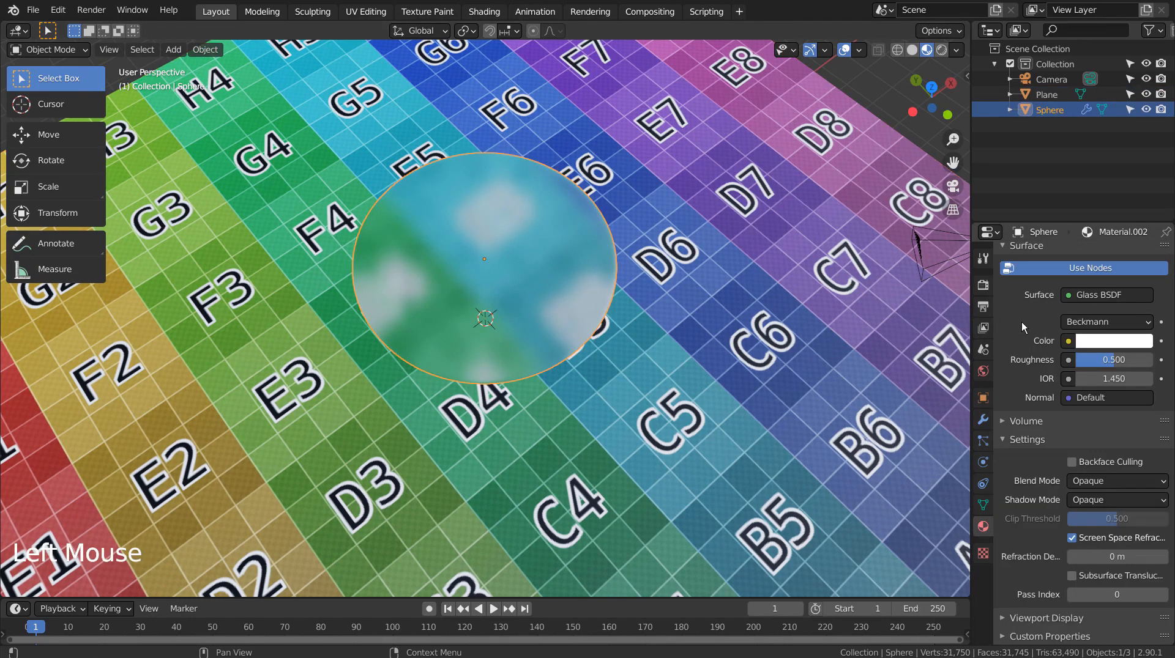
mouse_move(1100, 360)
mouse_down()
mouse_move(1068, 360)
mouse_move(1153, 360)
mouse_move(1077, 360)
mouse_up()
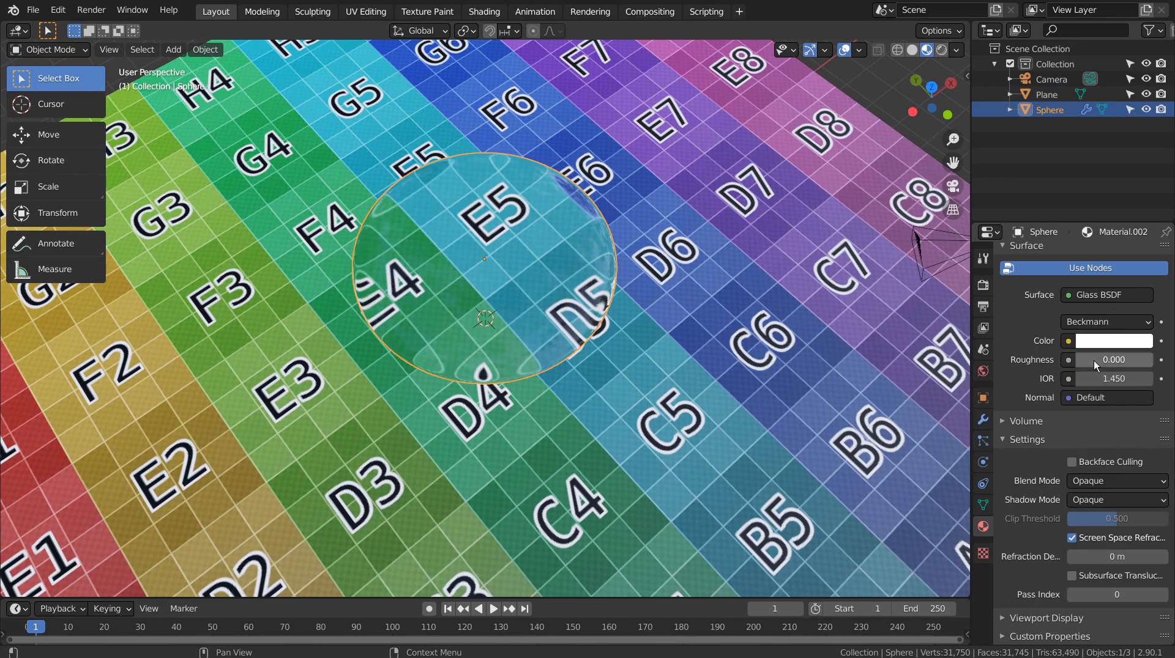
- Raise the color-grid plane along the Z axis so it sits close beneath the lens
middle_drag(732, 299, 641, 211)
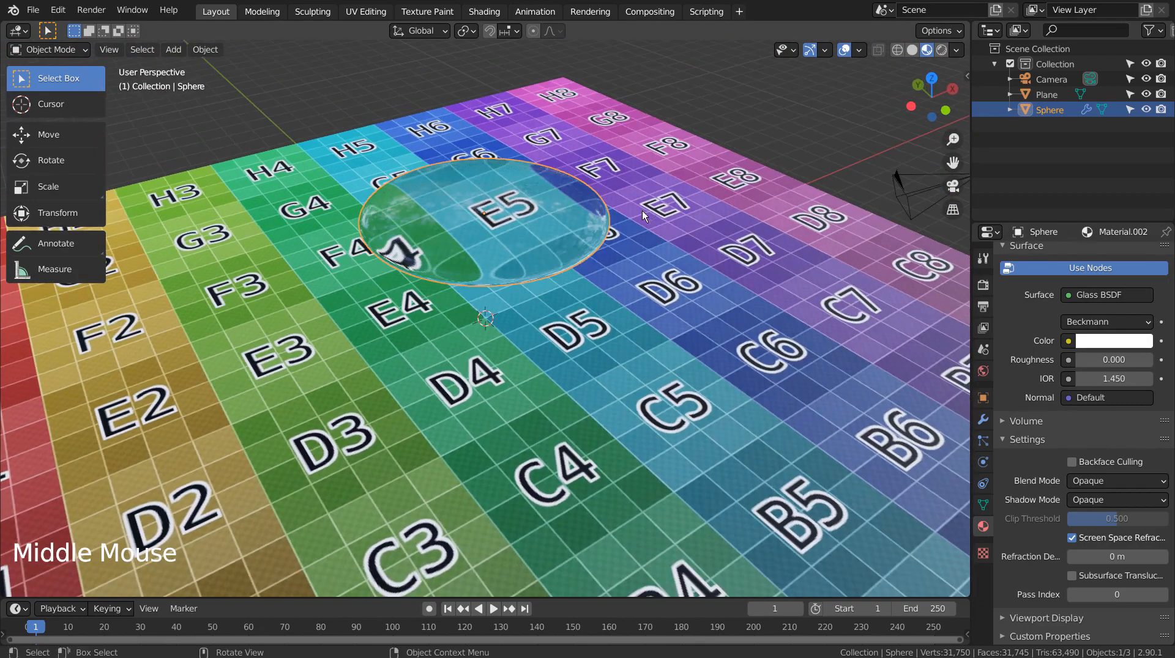
click(422, 130)
key(g)
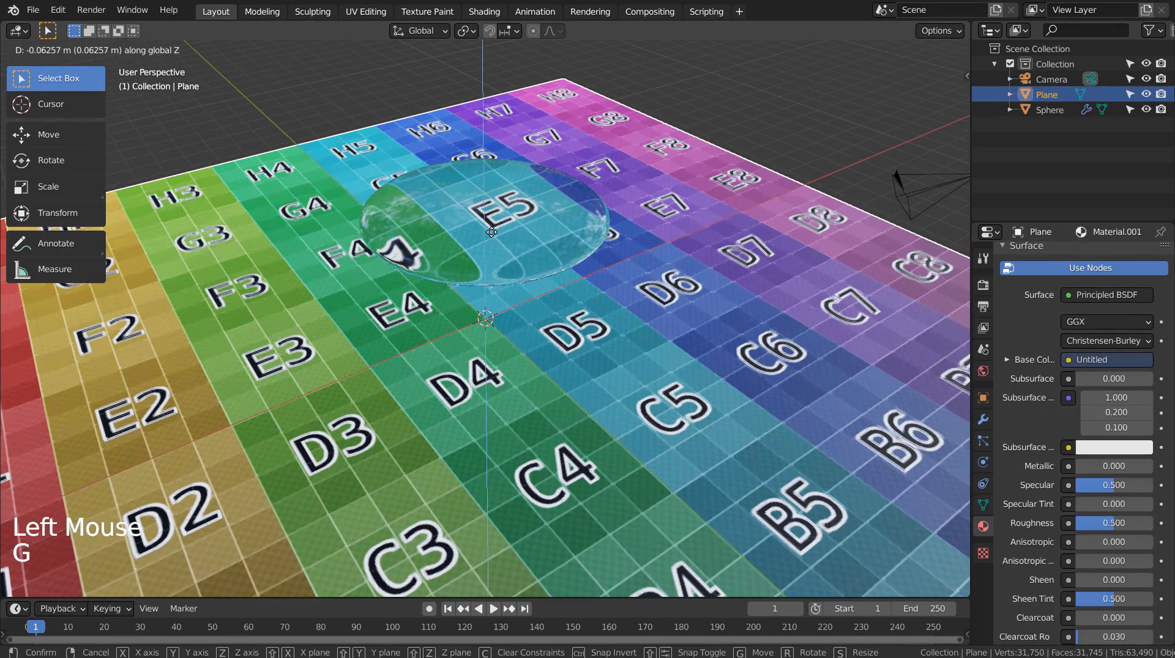
key(z)
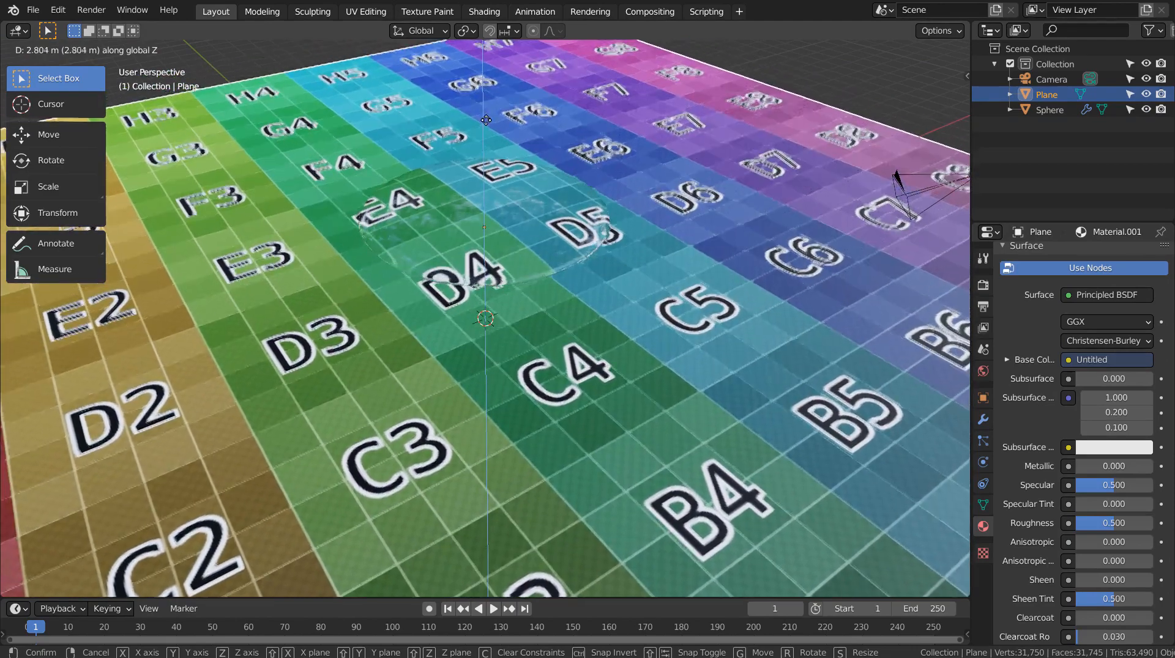
click(486, 119)
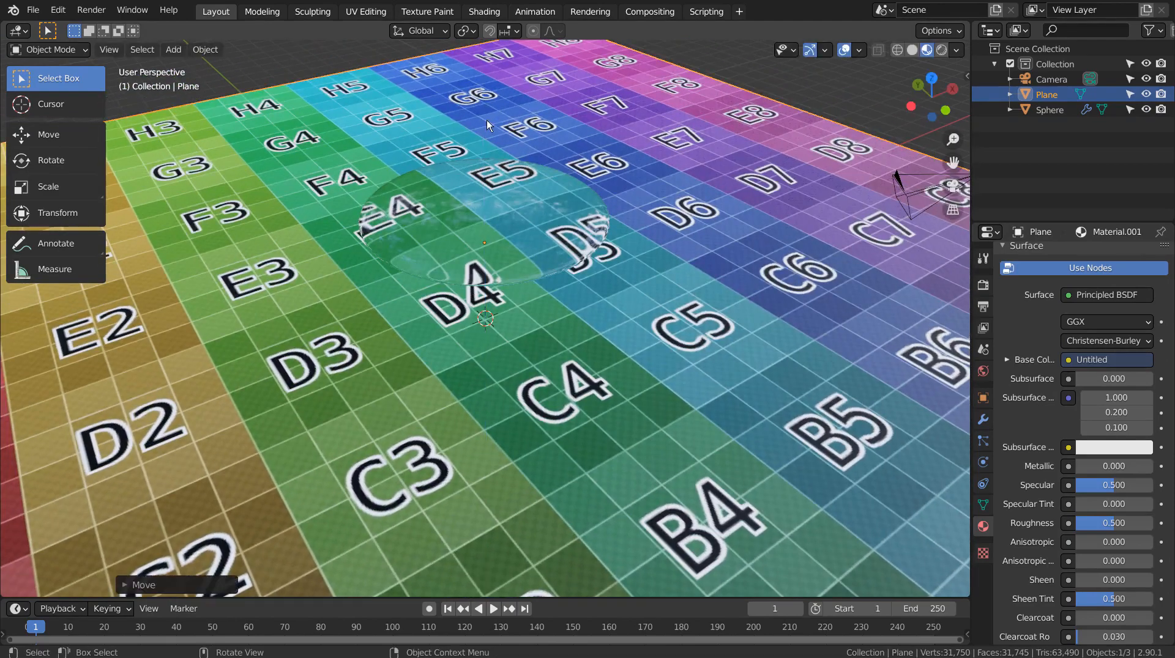
- Move the lens over the D5 cell and set its glass IOR to 11.350
click(476, 187)
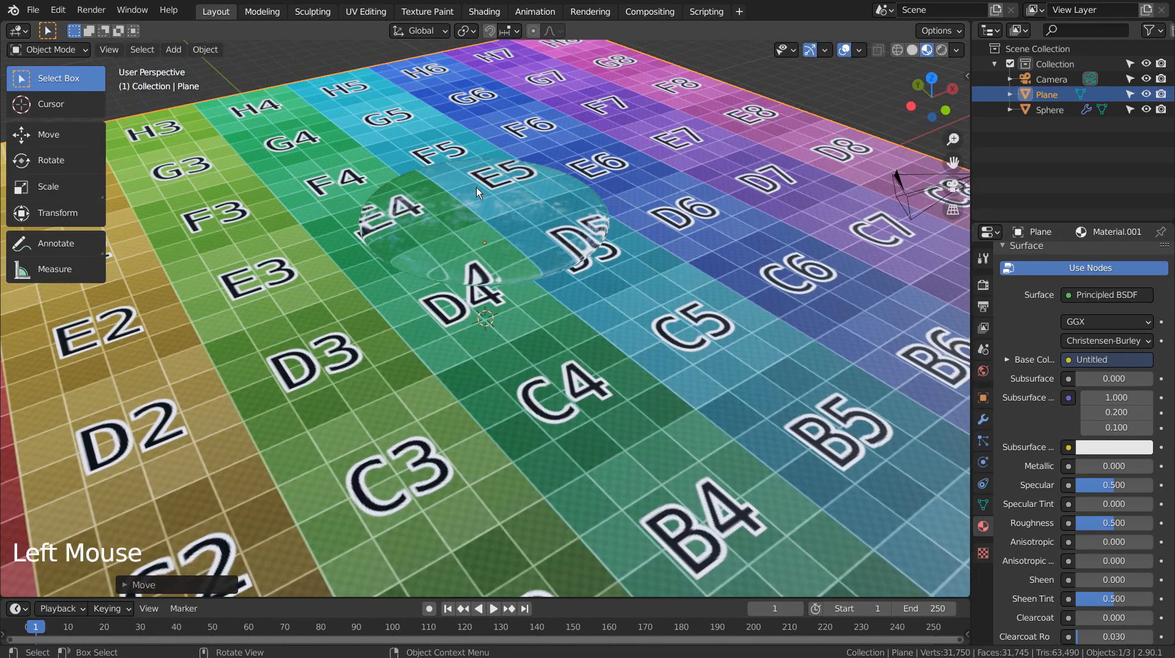
middle_drag(691, 274, 637, 344)
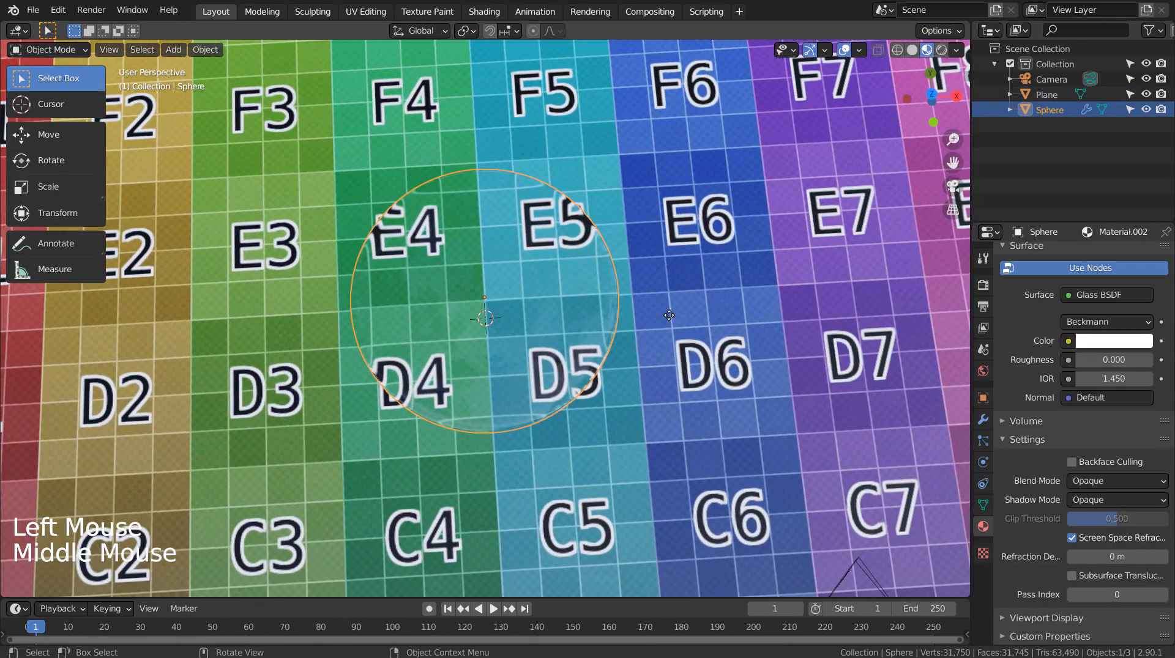
key(g)
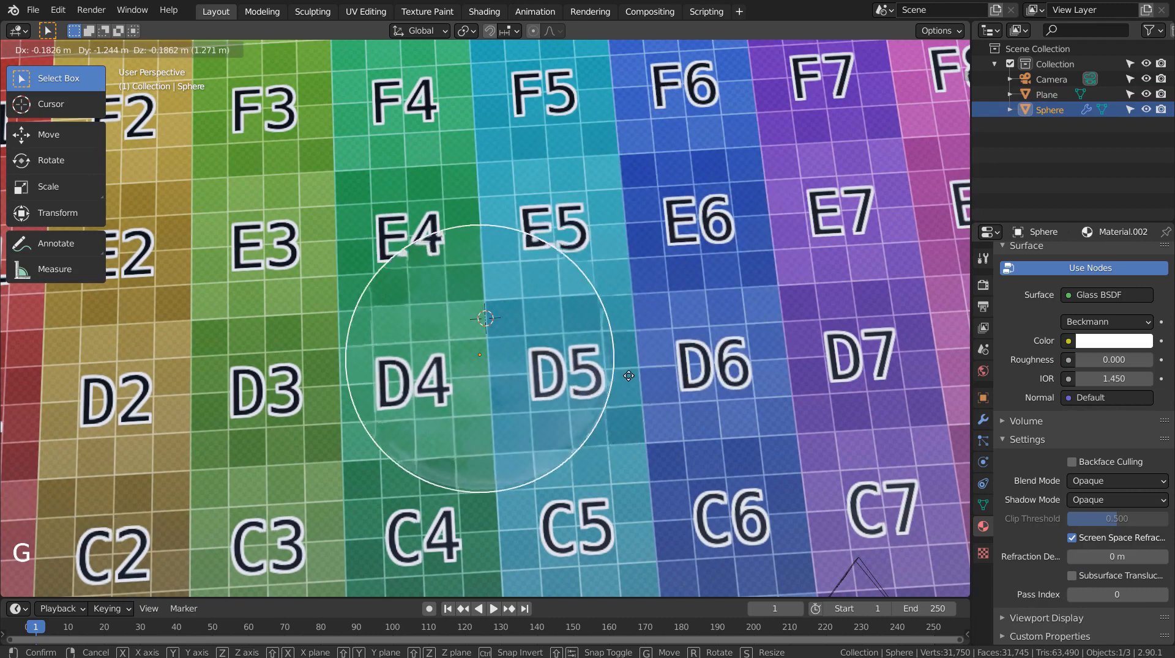
click(704, 417)
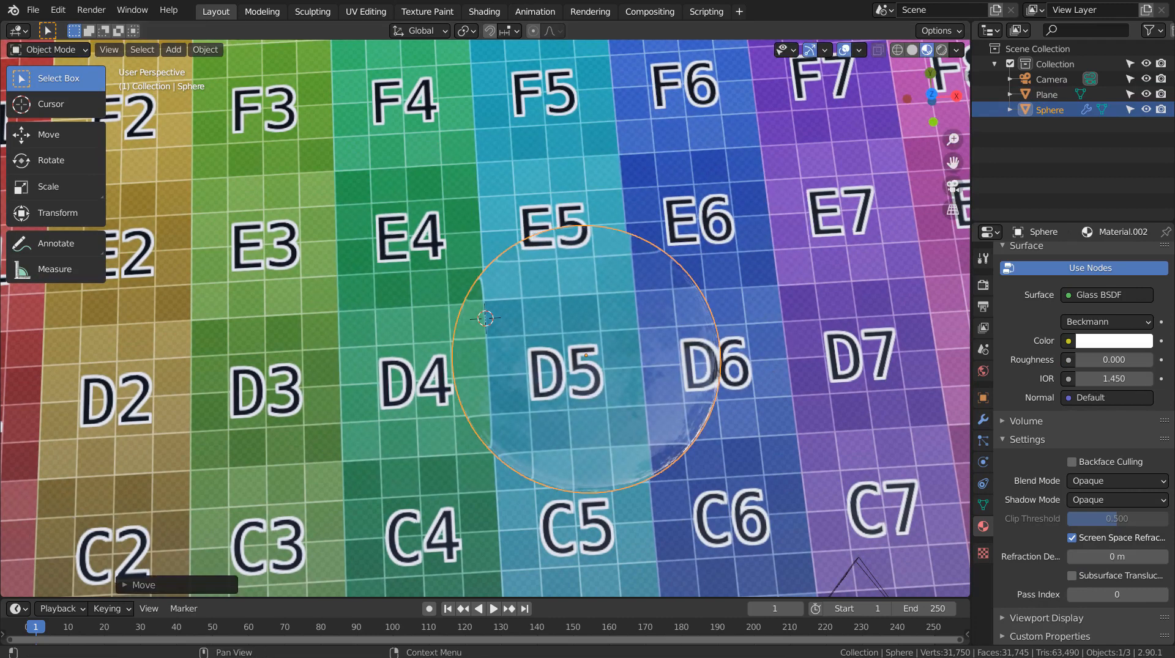
drag(1101, 381, 1172, 382)
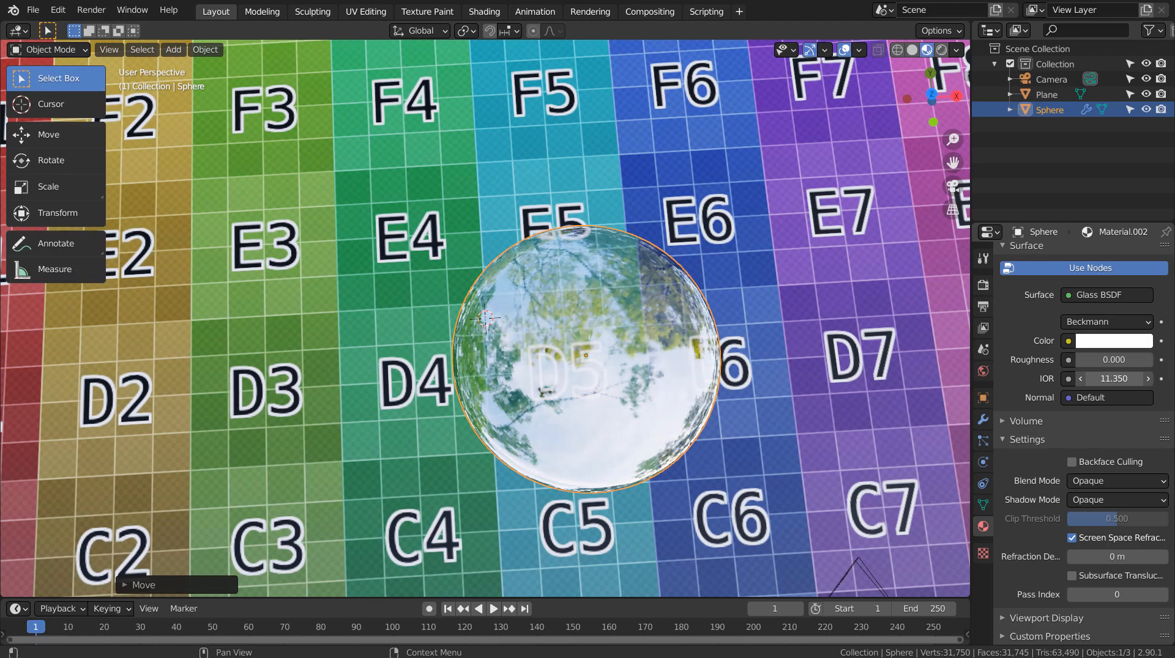
- Lower the color-grid plane about 3 m along the Z axis, away from the lens
middle_drag(708, 438, 783, 368)
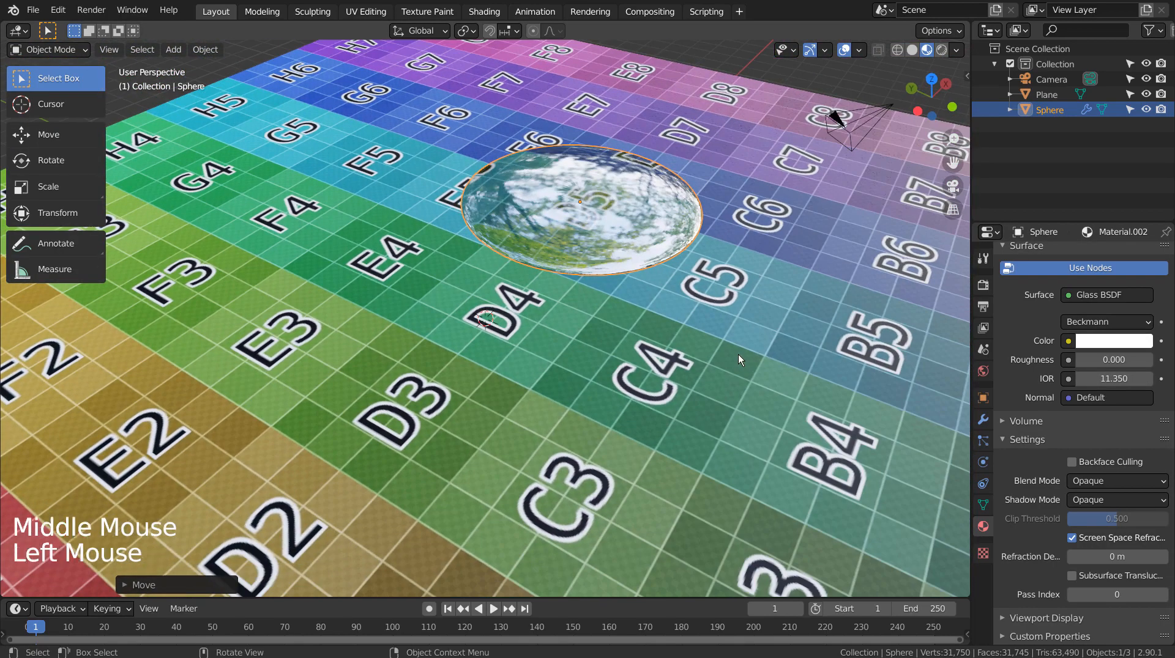
click(738, 354)
key(g)
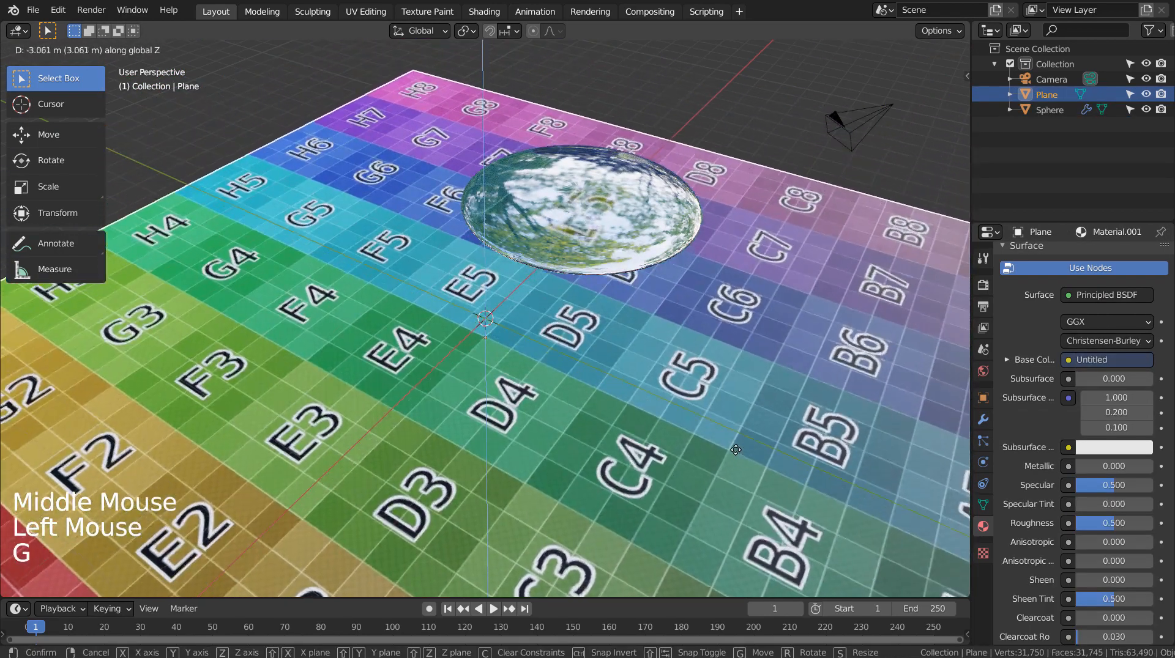
click(747, 431)
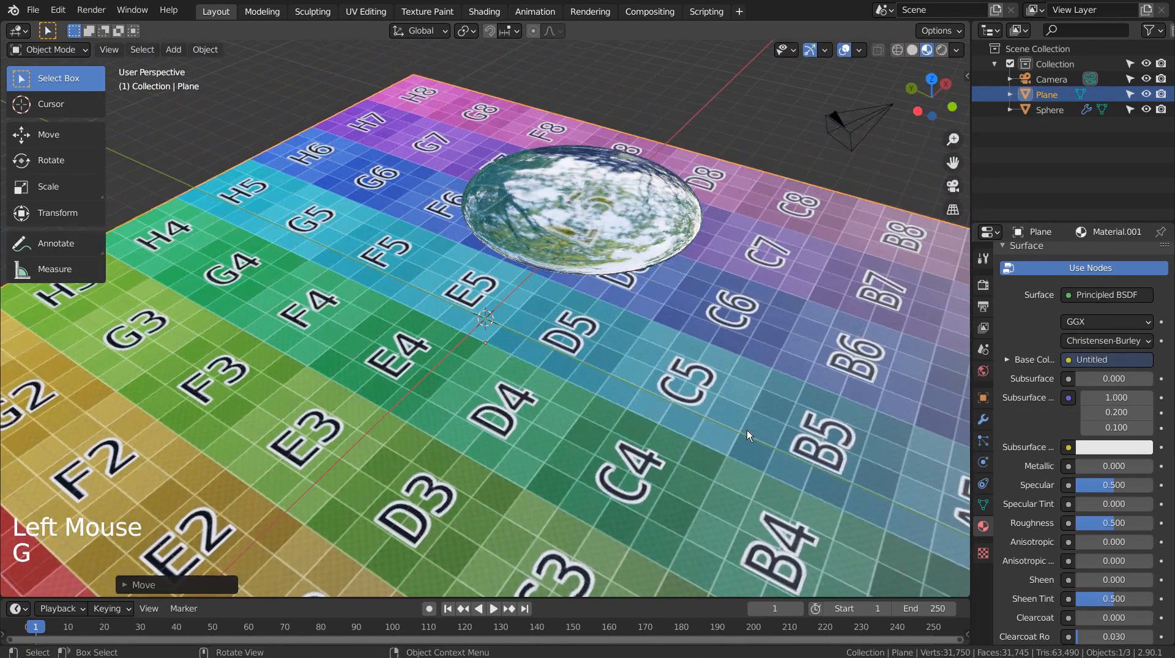
middle_drag(746, 430, 819, 423)
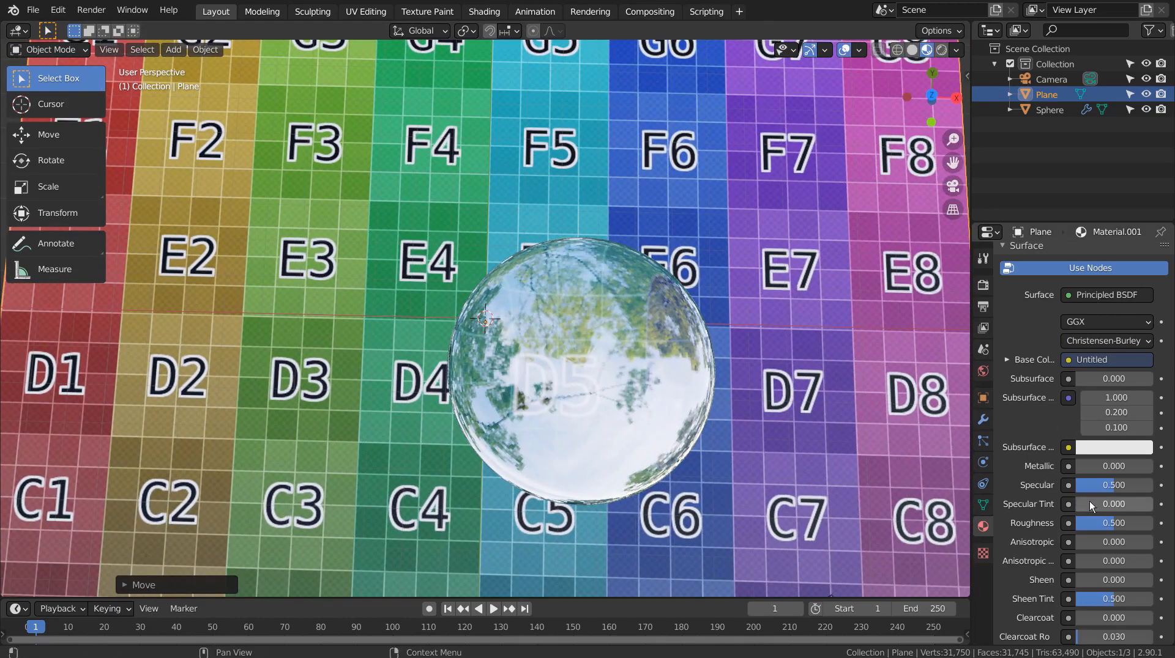
- Lower the lens along the Z axis, closer to the color-grid plane
click(704, 441)
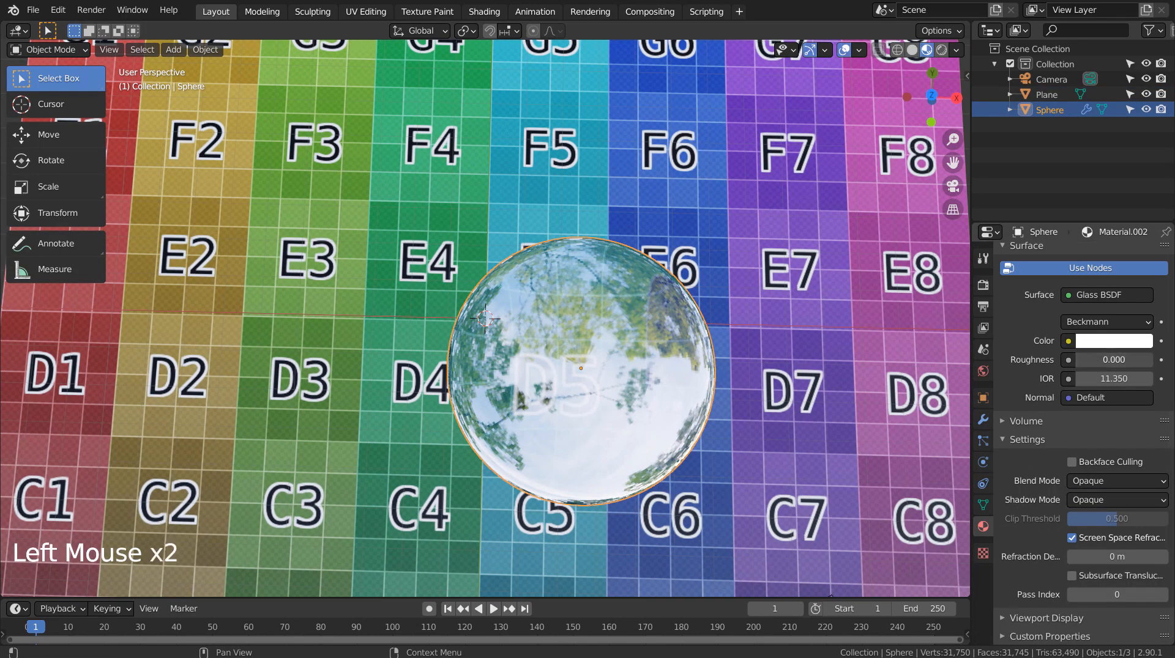
mouse_move(1114, 360)
mouse_down()
mouse_move(1131, 360)
mouse_move(1111, 360)
mouse_up()
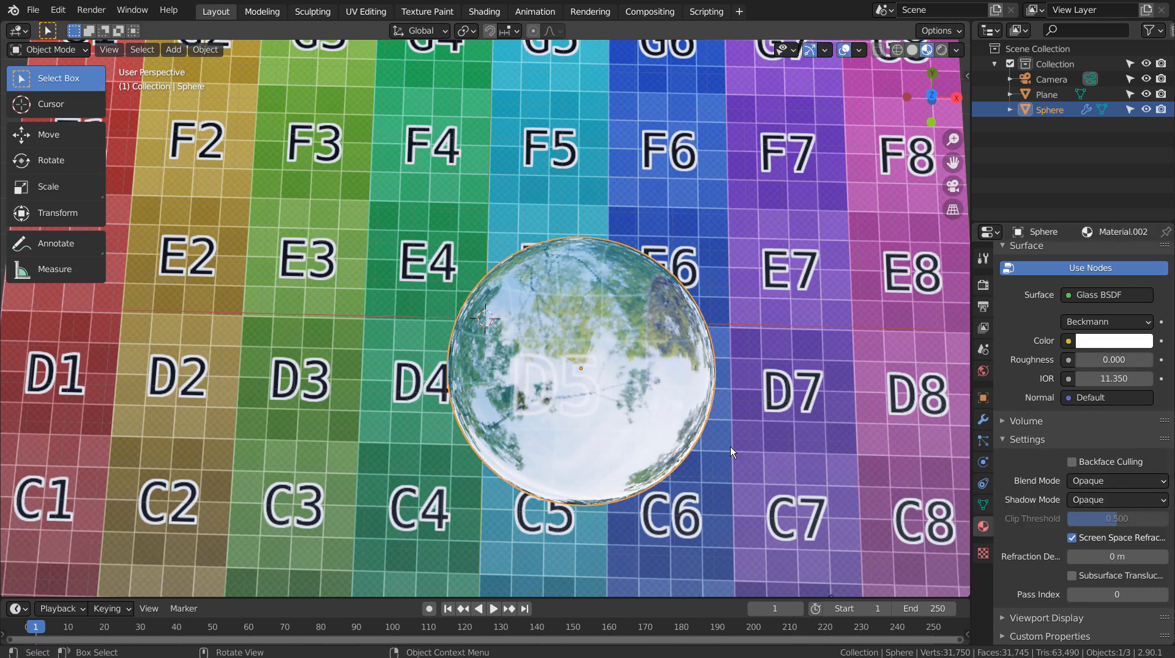
middle_drag(730, 447, 632, 346)
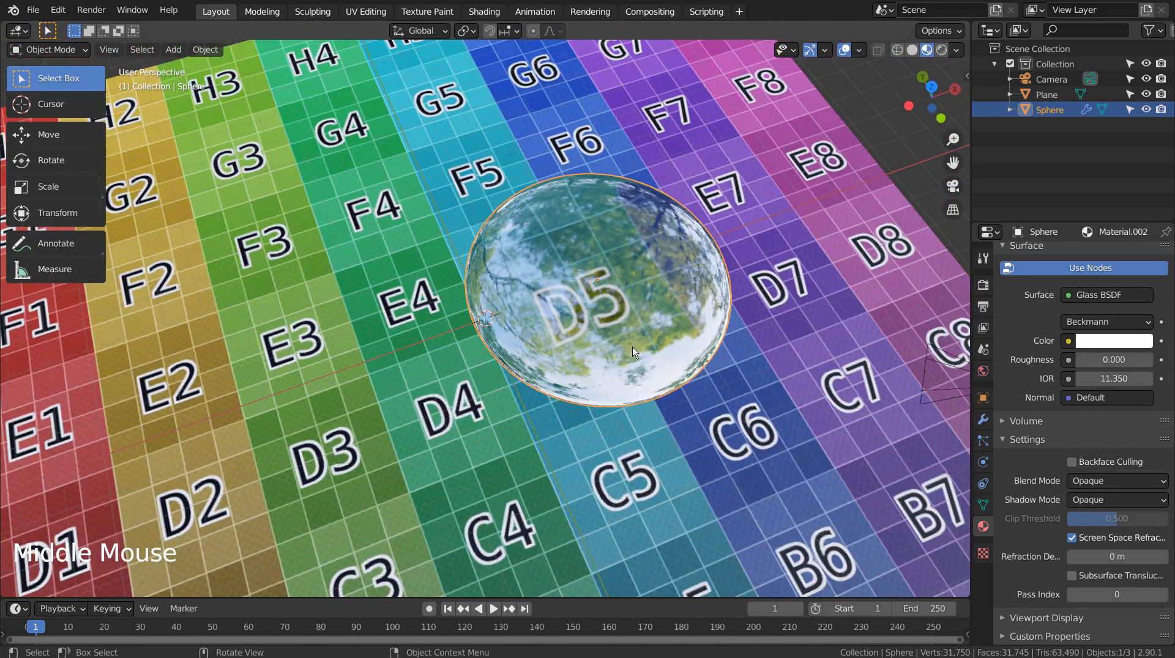
key(g)
key(z)
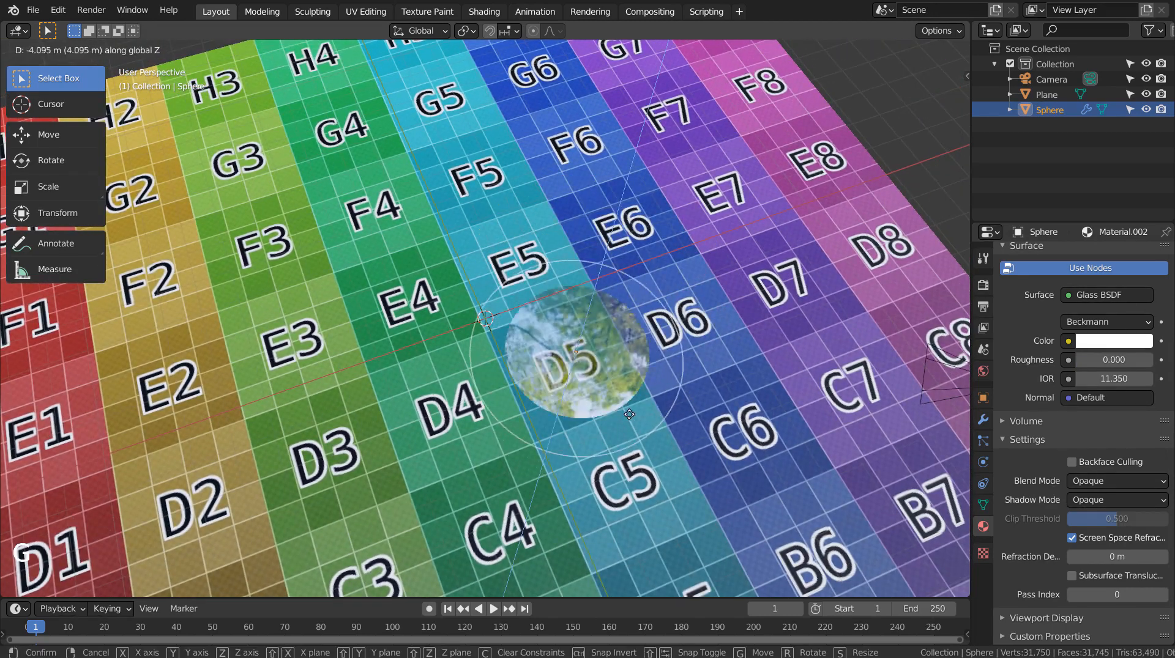
click(648, 413)
- Slide the lens across the grid and enlarge it uniformly, placing it over cells D5 and D6
middle_drag(697, 441, 618, 483)
key(g)
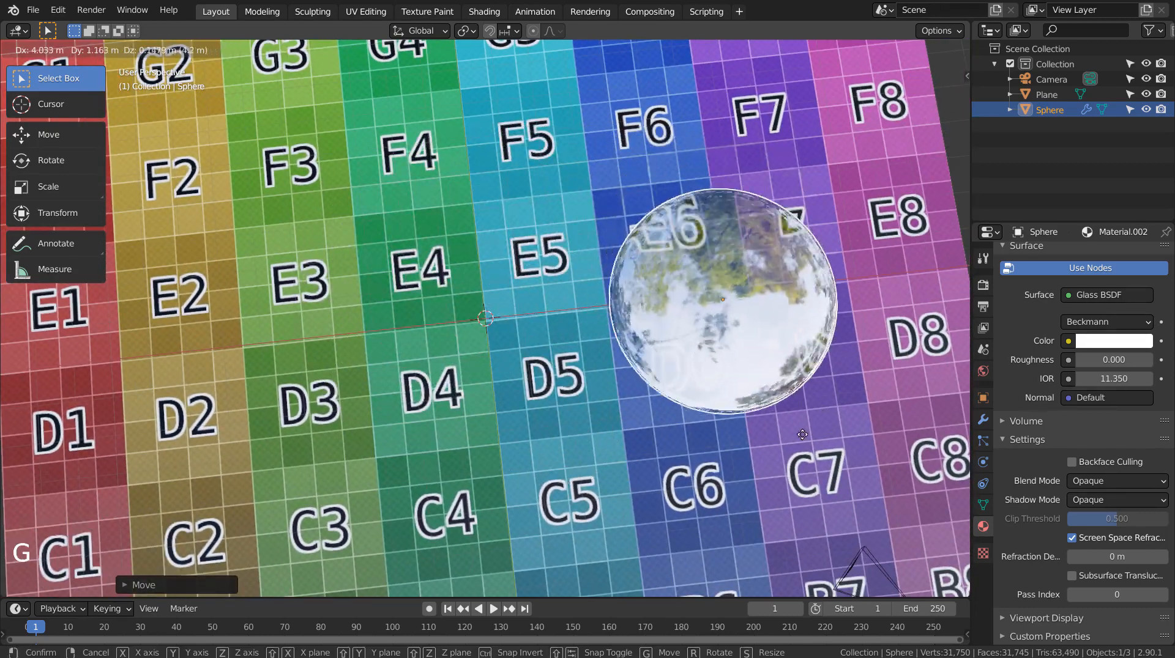
click(644, 491)
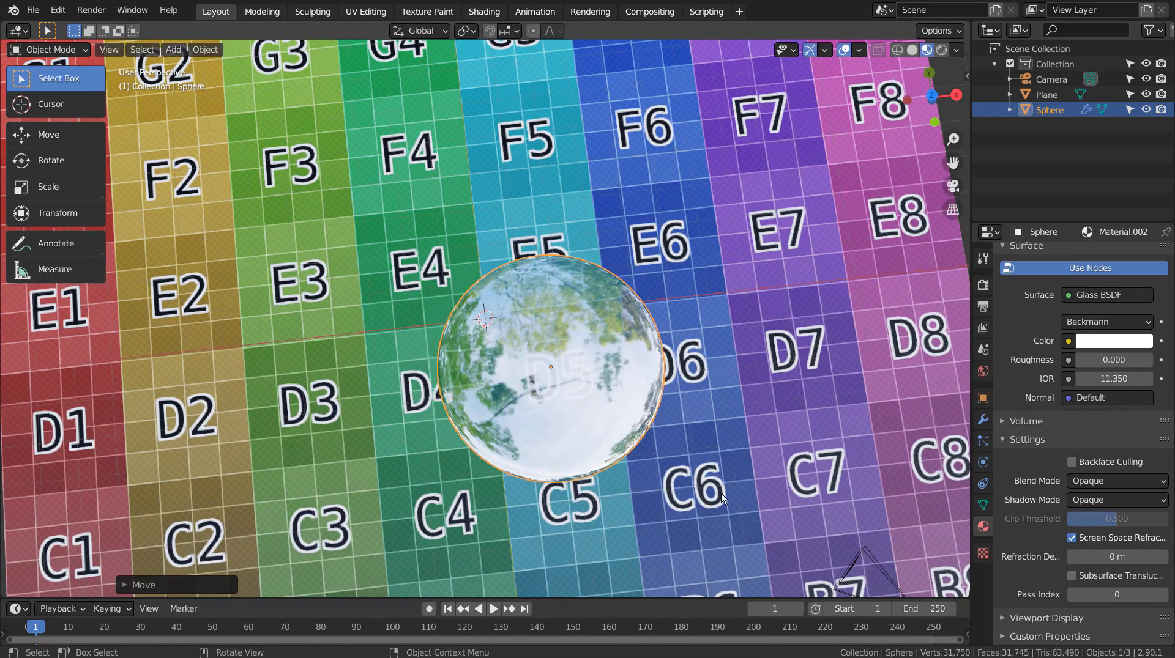
key(s)
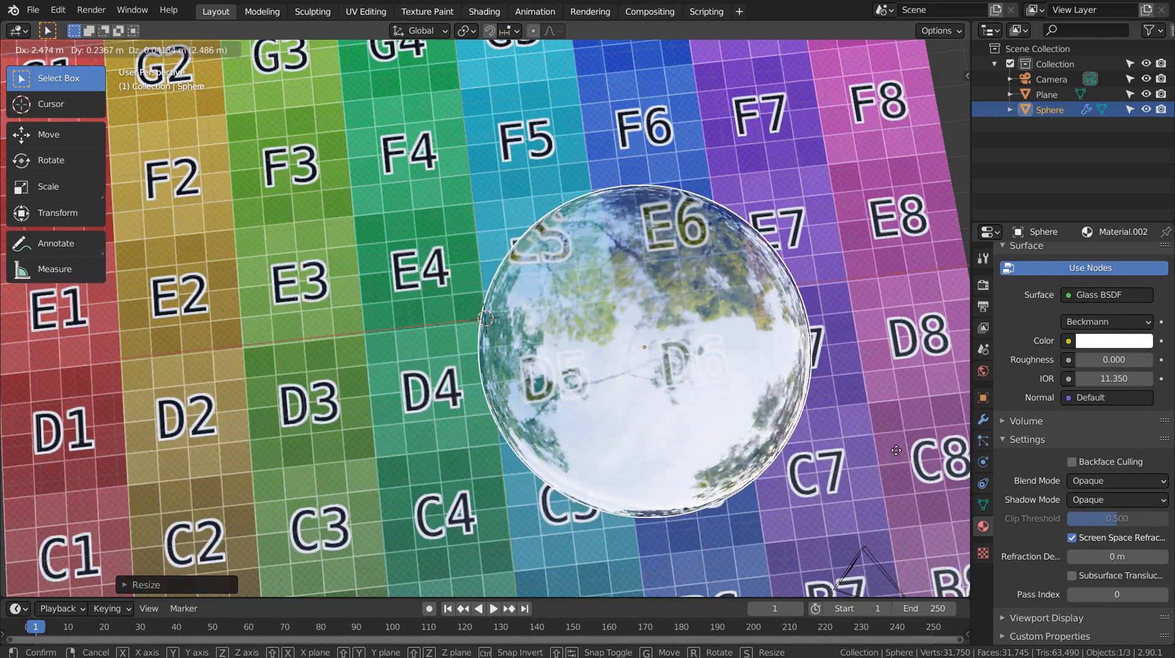
click(895, 448)
- Thicken the lens by scaling it about 1.62 along the Z axis
middle_drag(694, 463, 753, 306)
key(s)
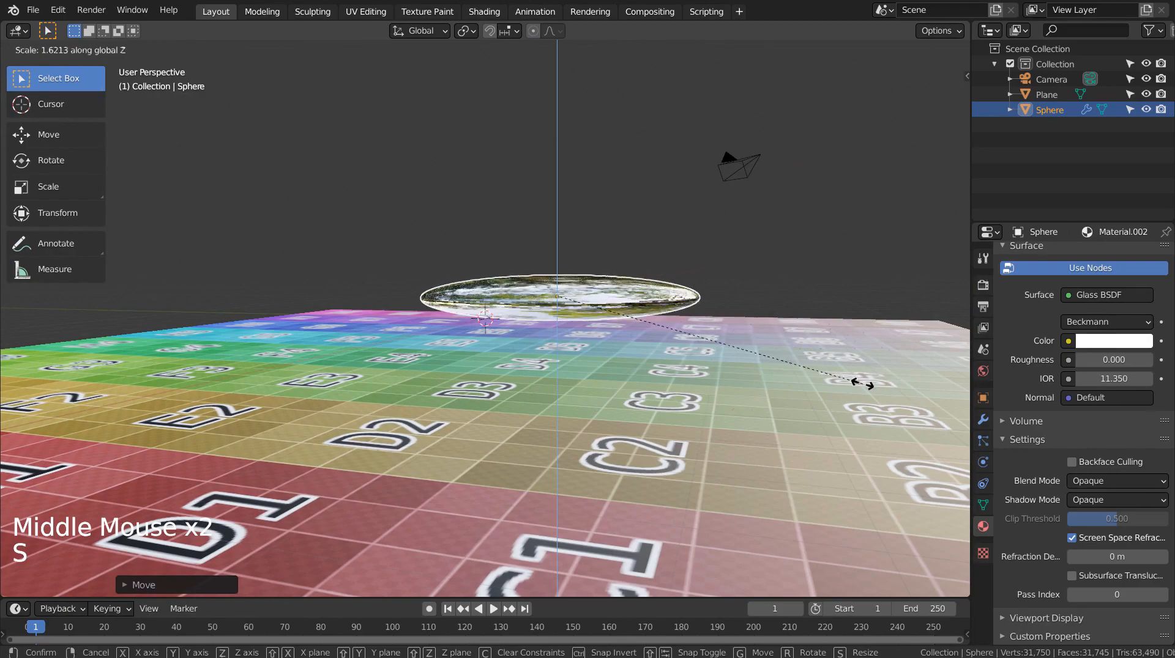
click(865, 380)
- Move the lens over the junction of cells E5, E6, D5 and D6
middle_drag(865, 380, 696, 515)
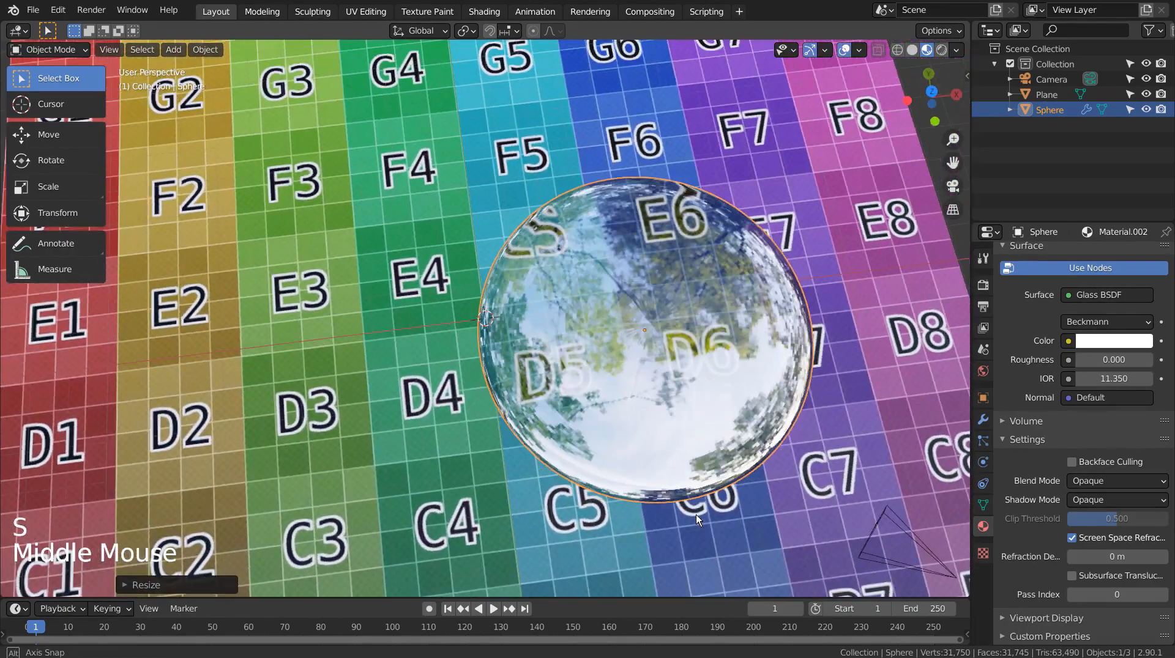
key(g)
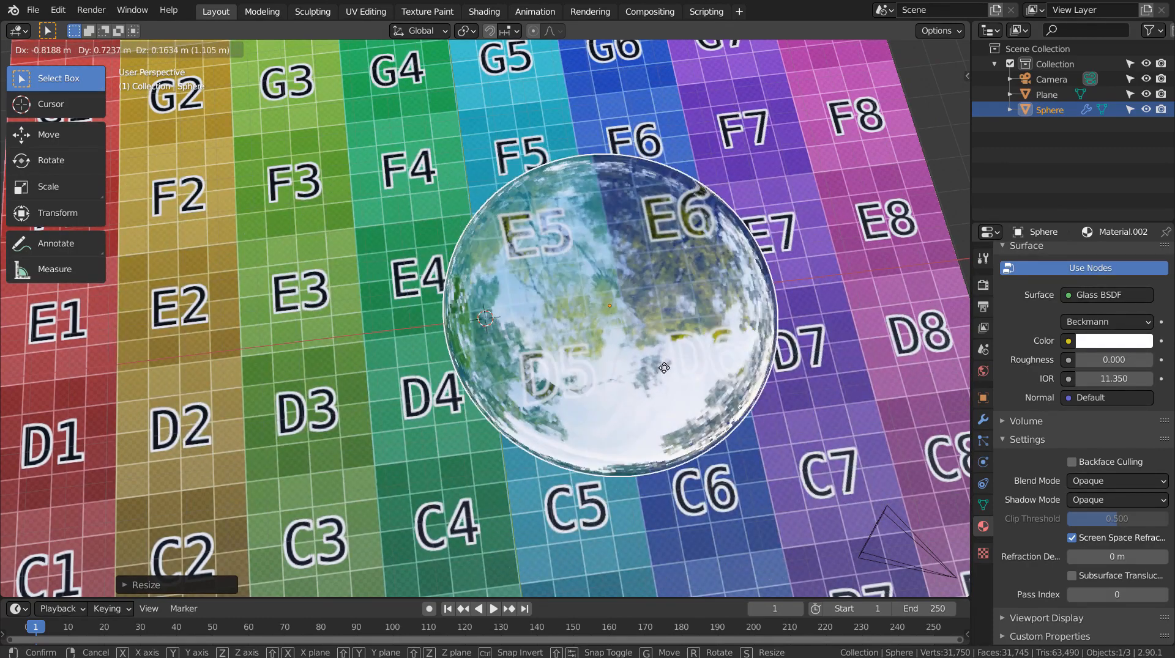
click(686, 397)
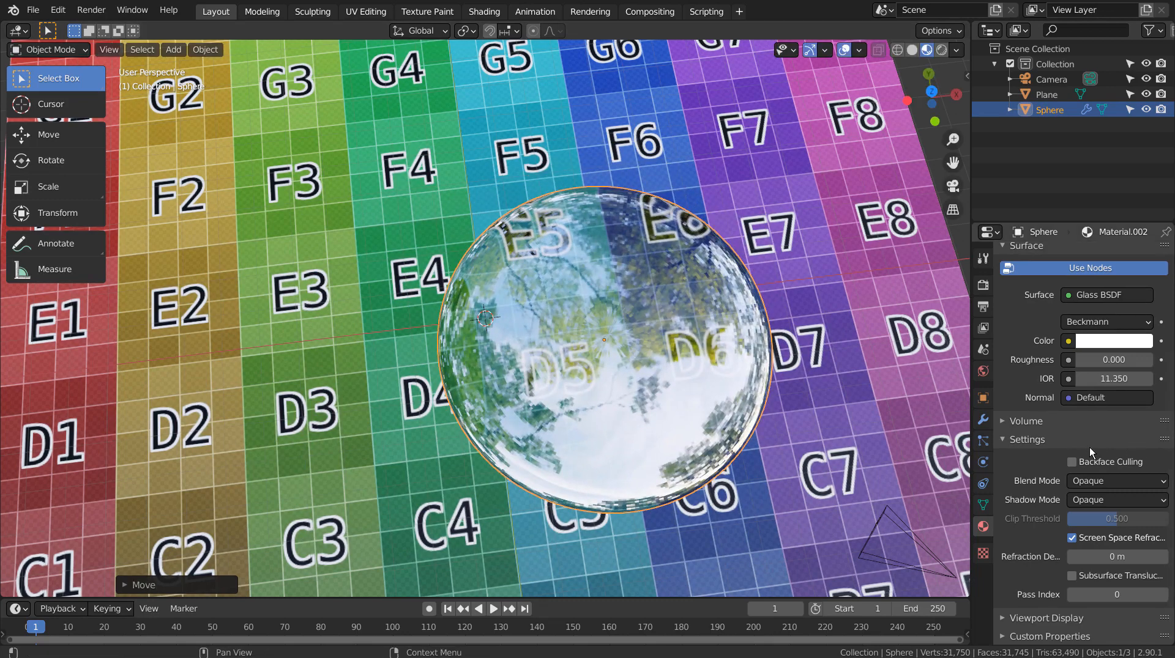
- Set the glass IOR to 1.650 and move the lens so it is centred over cells E5 and D5
drag(1110, 380, 1048, 380)
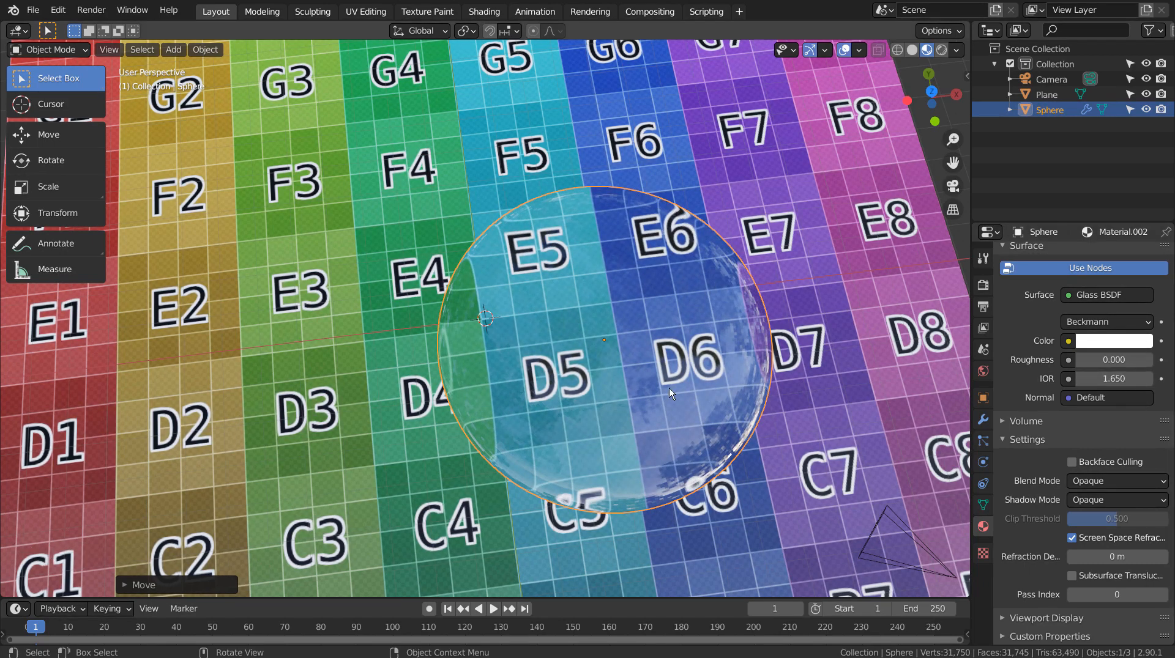
middle_drag(653, 401, 617, 366)
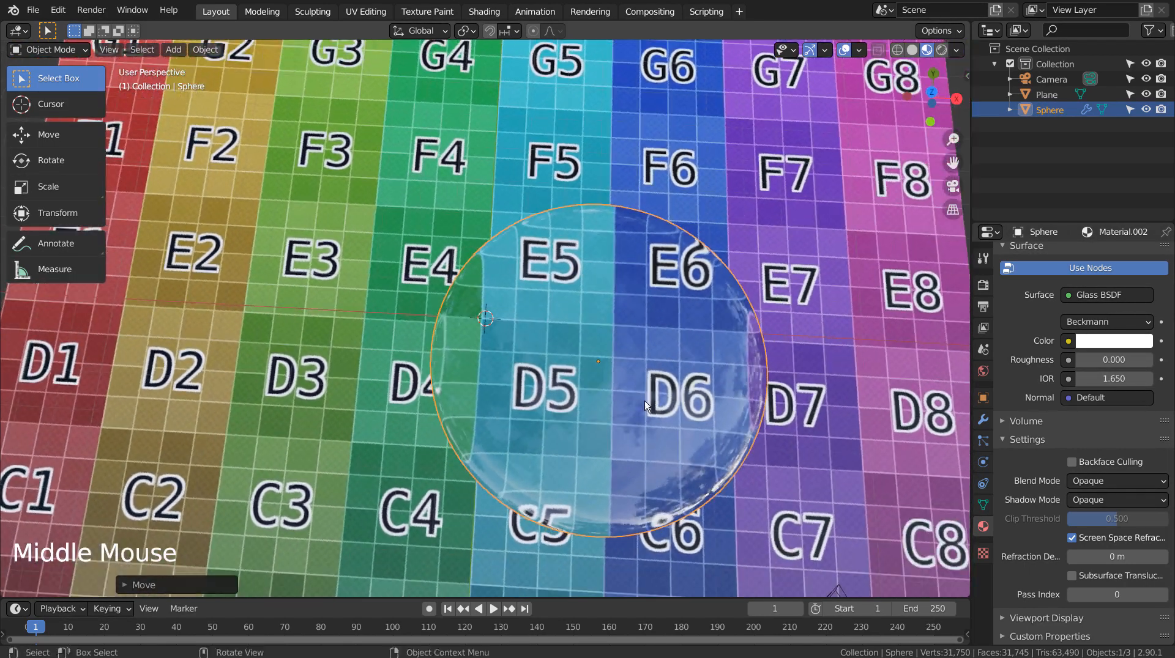
key(g)
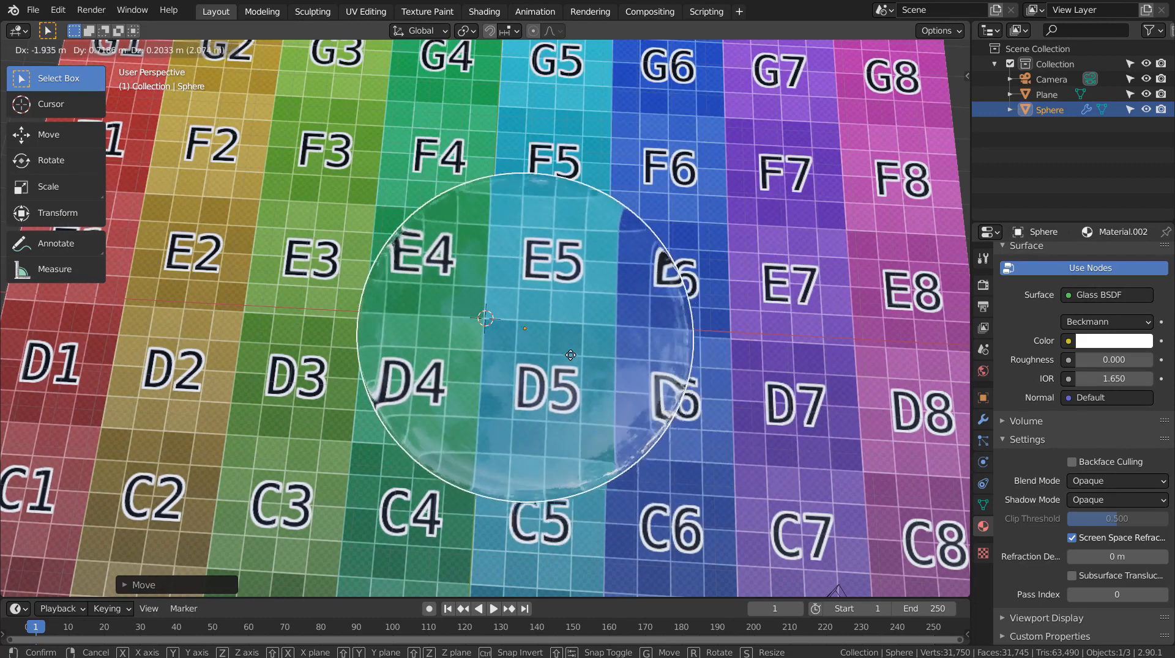
click(589, 332)
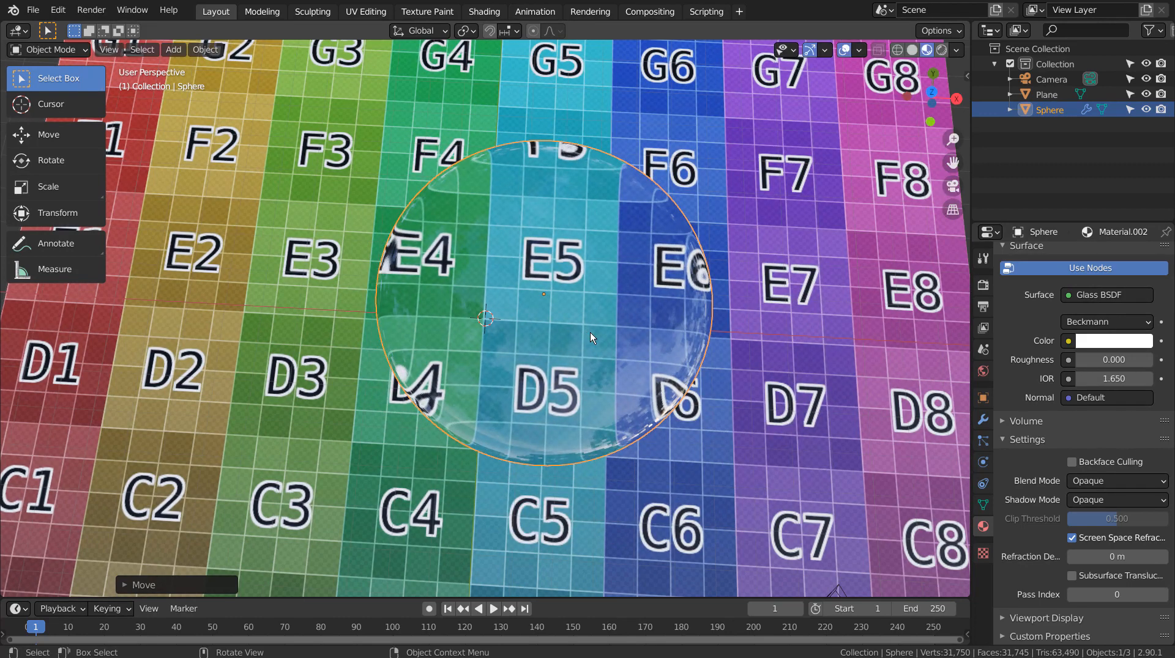